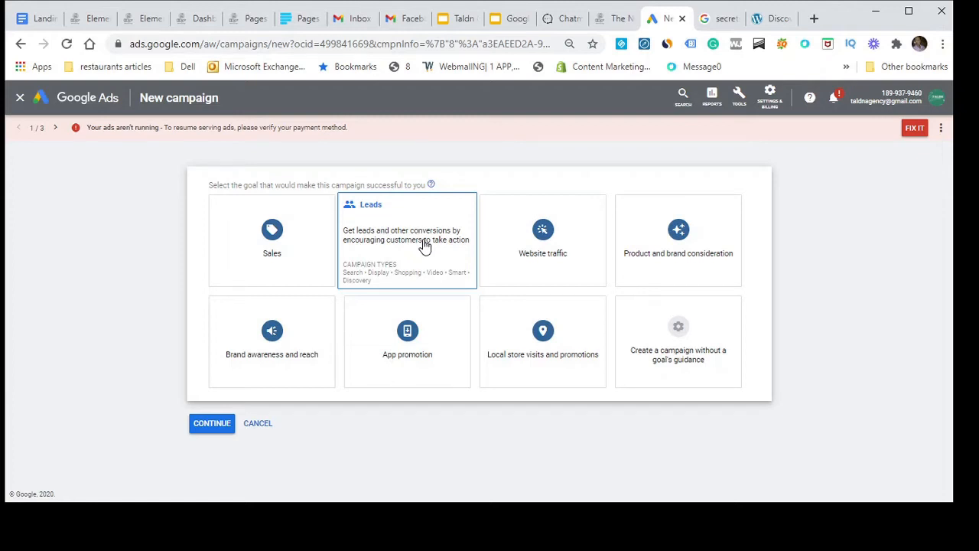
- Choose Leads as the campaign goal and Discovery as the campaign type, and continue to the campaign setup
click(425, 244)
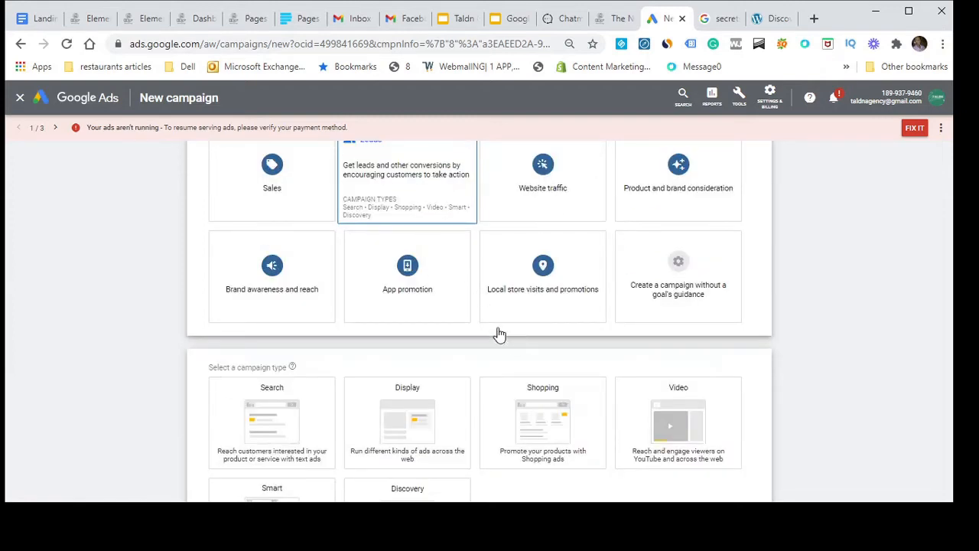
scroll(405, 352, down, 2)
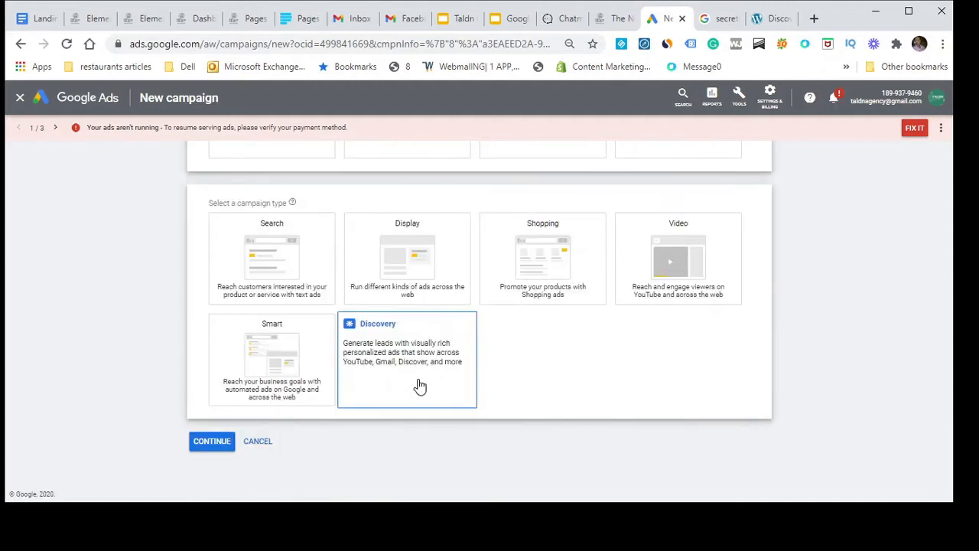
scroll(383, 354, up, 1)
click(383, 354)
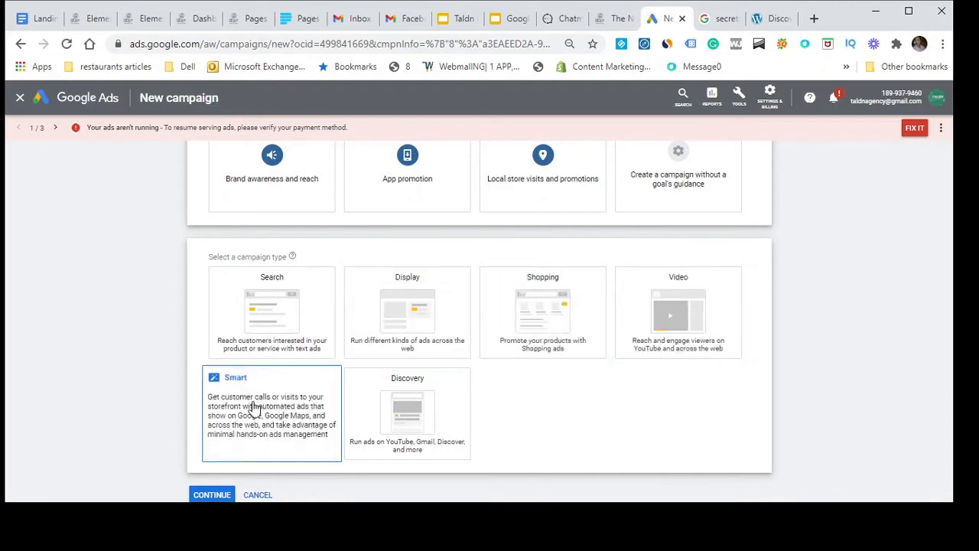
click(431, 420)
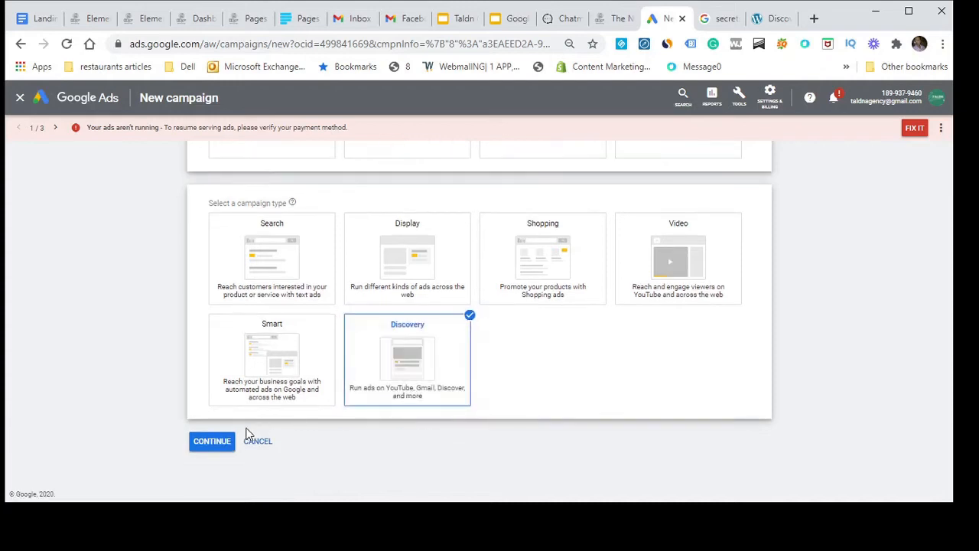
click(217, 447)
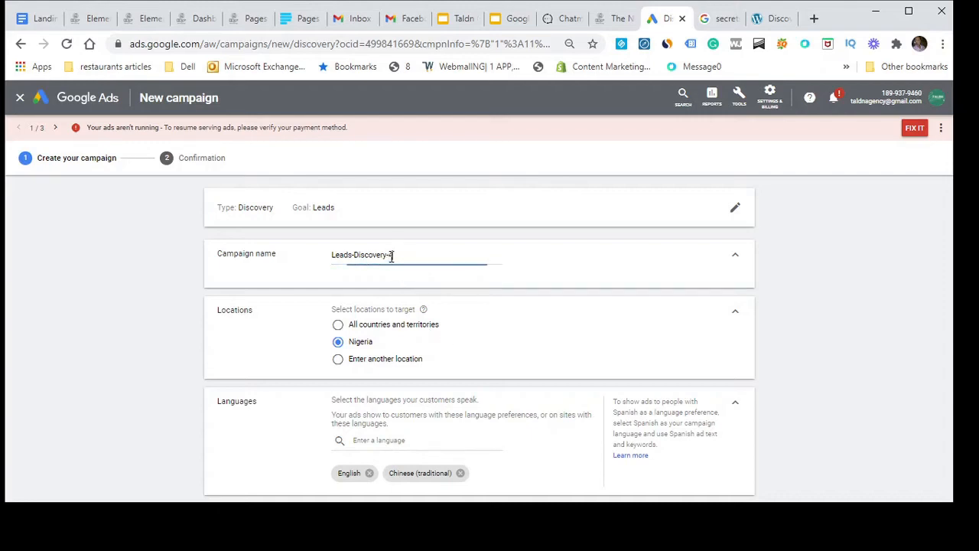
- Replace the default campaign name with "Urban - Disovery Campaign"
drag(392, 257, 251, 257)
click(251, 256)
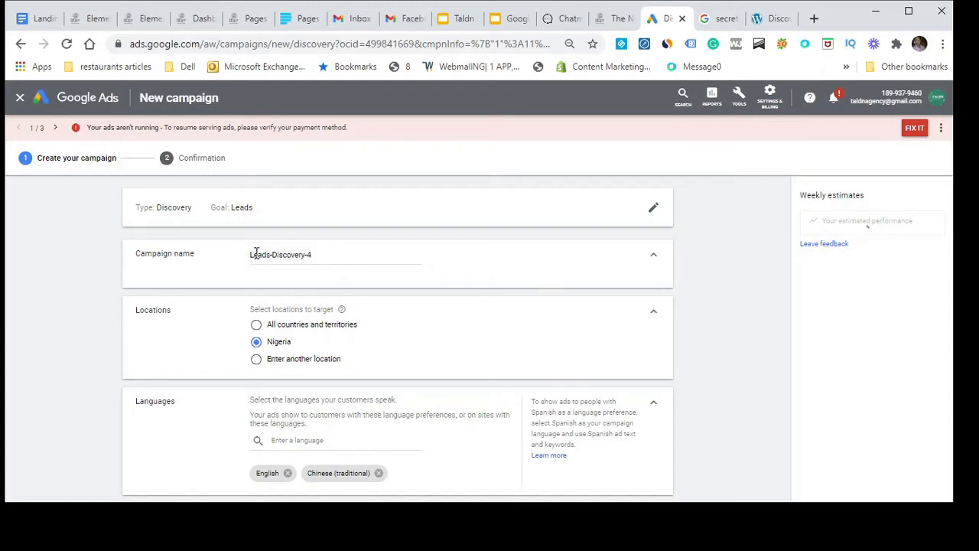
click(312, 255)
drag(313, 255, 249, 255)
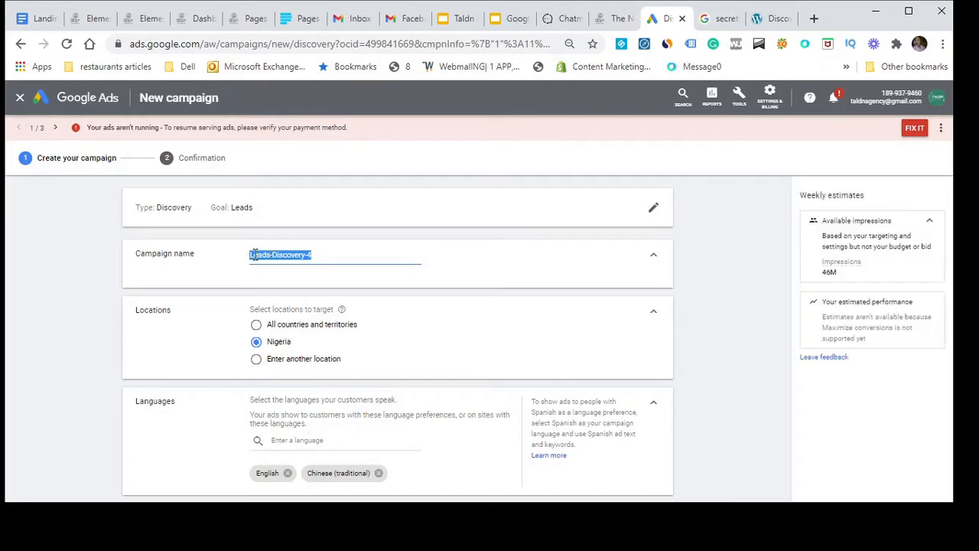
key(BackSpace)
text(Uba)
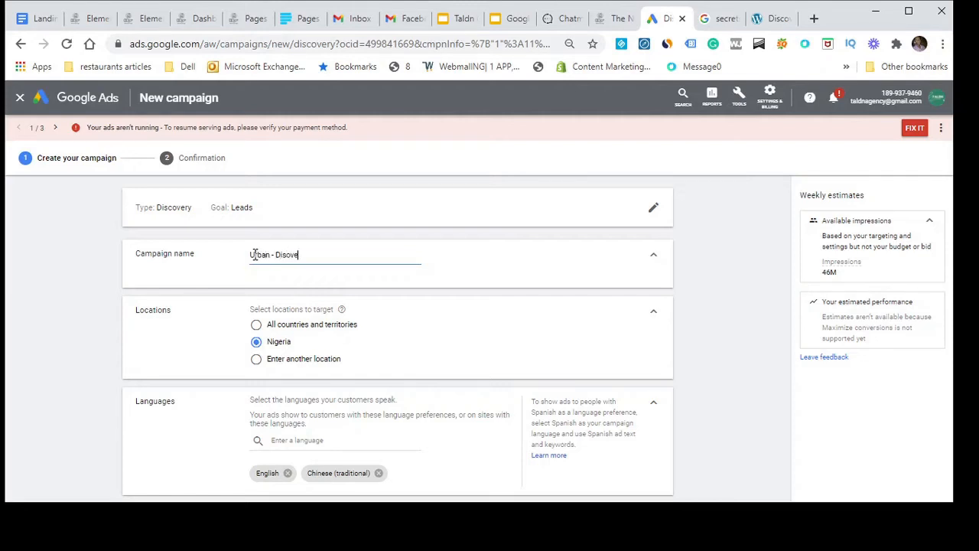
text(Campaign)
click(253, 258)
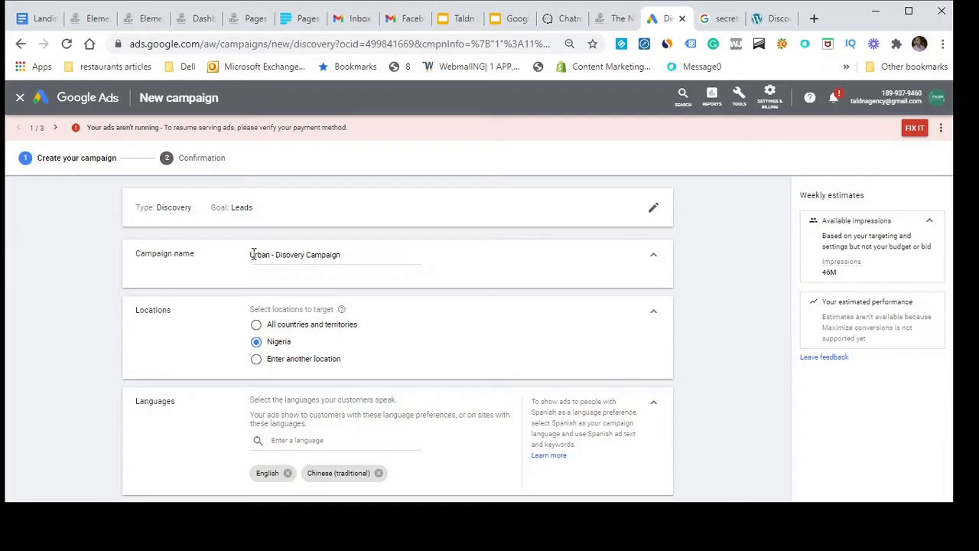
double_click(258, 255)
drag(275, 255, 349, 260)
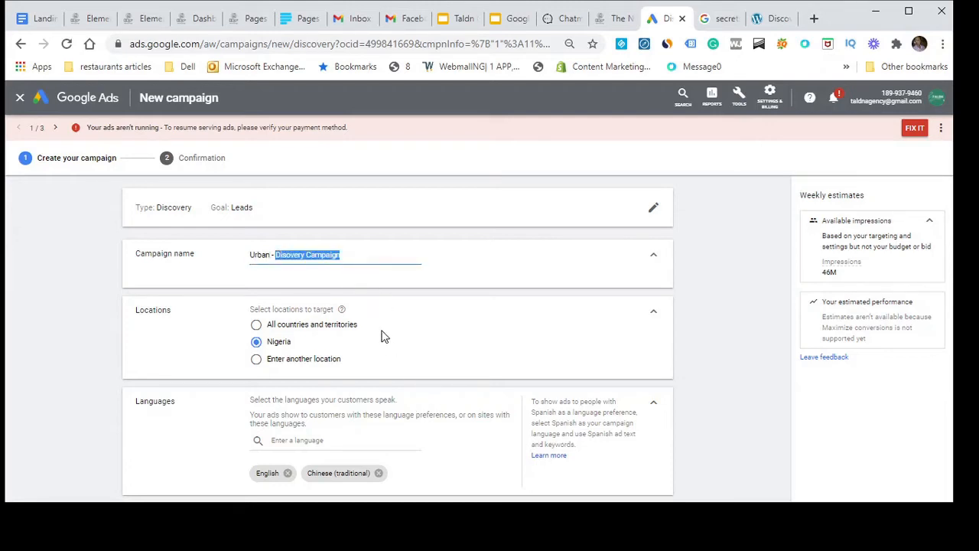
click(303, 255)
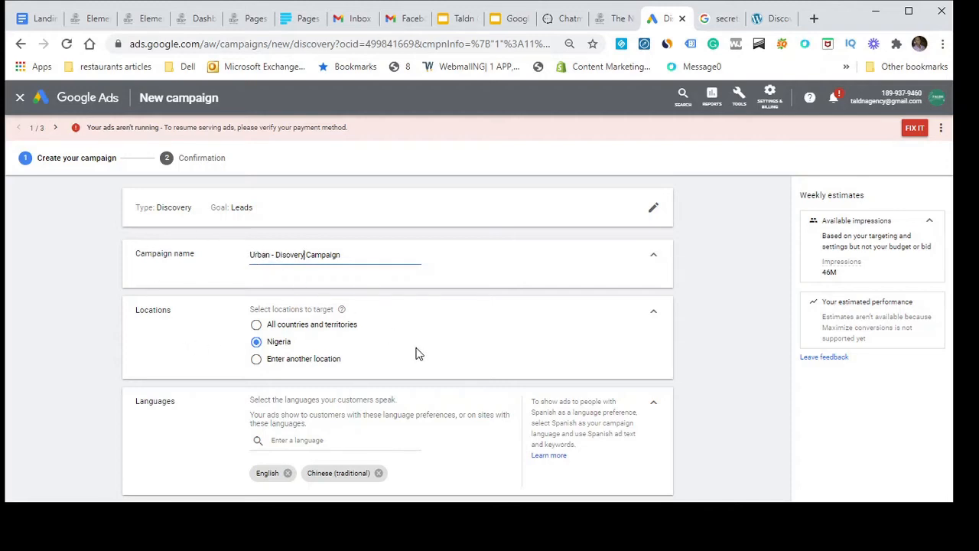
- Switch location targeting to custom locations and target the cities Lagos, Lagos, Nigeria and Abuja, Federal Capital Territory, Nigeria
scroll(419, 353, down, 1)
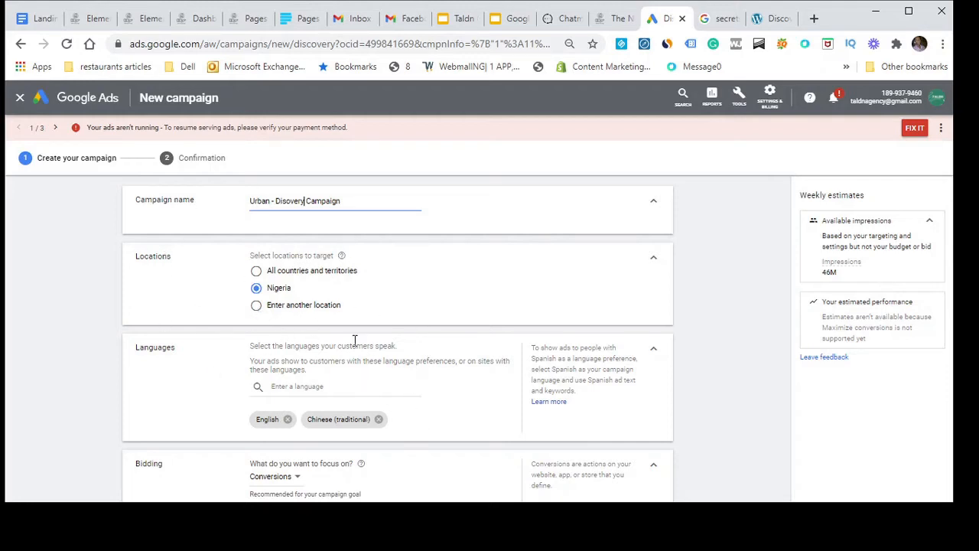
click(256, 309)
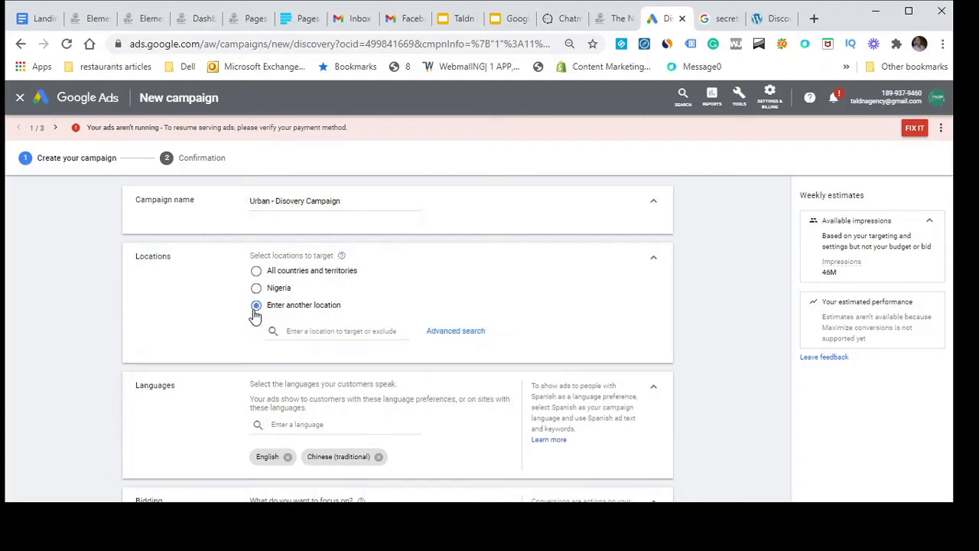
click(311, 331)
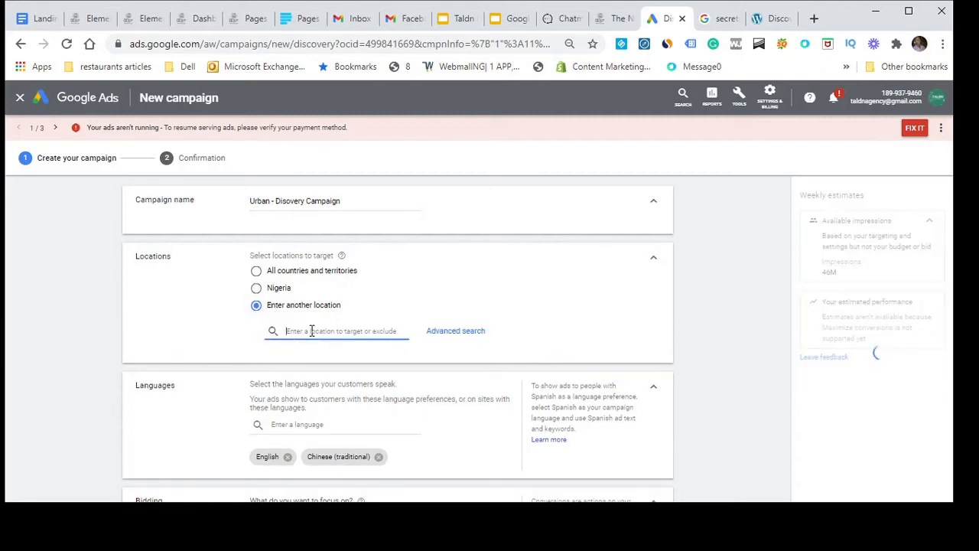
text(lagos)
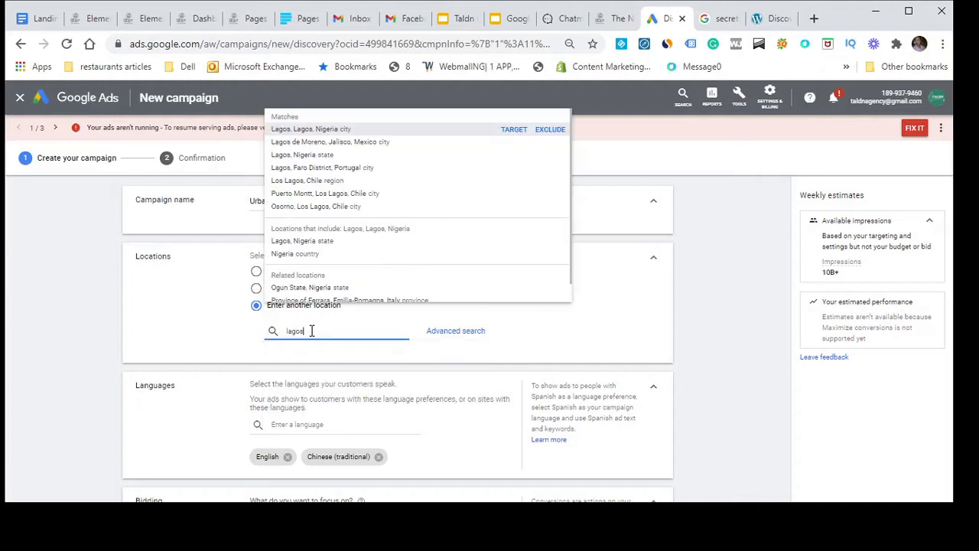
click(514, 130)
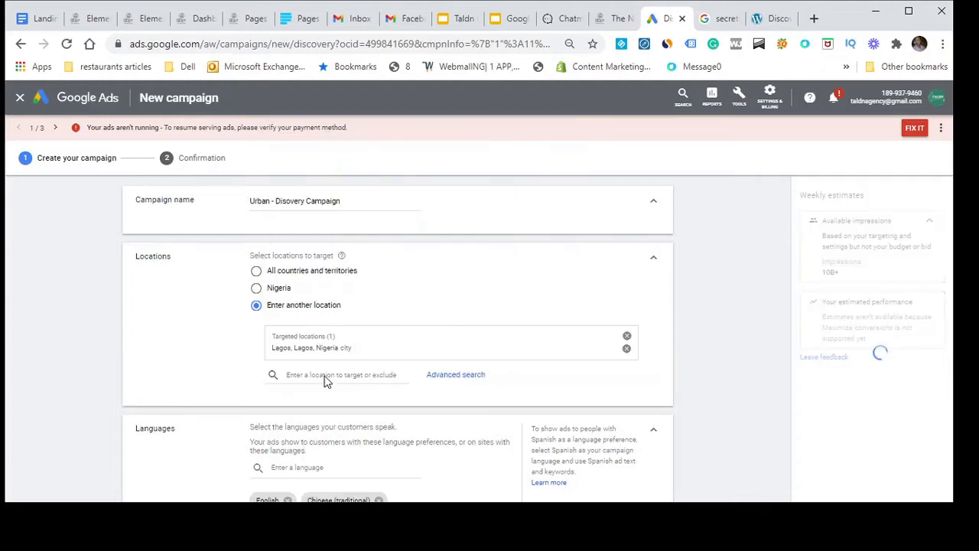
click(325, 374)
text(abuja)
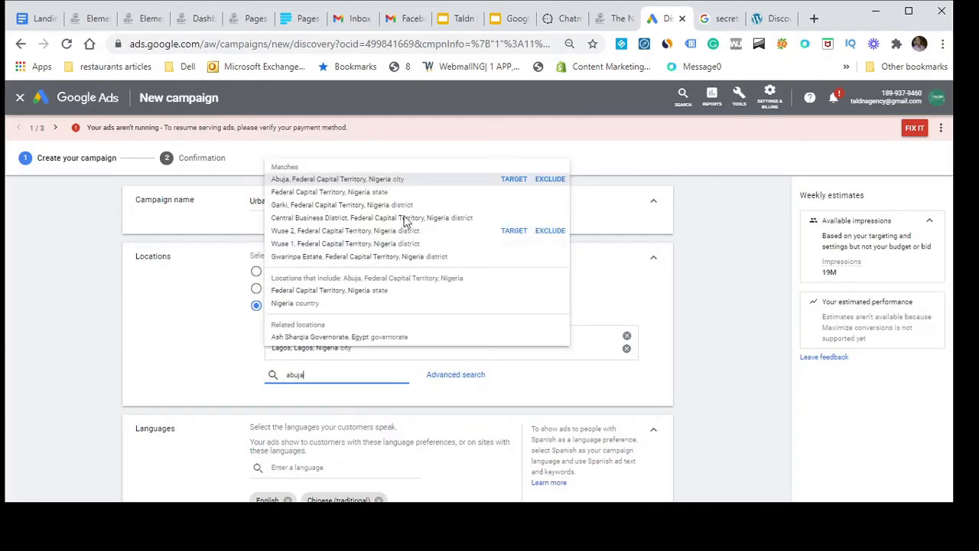
click(511, 179)
- Add the country Canada to the targeted locations
click(322, 387)
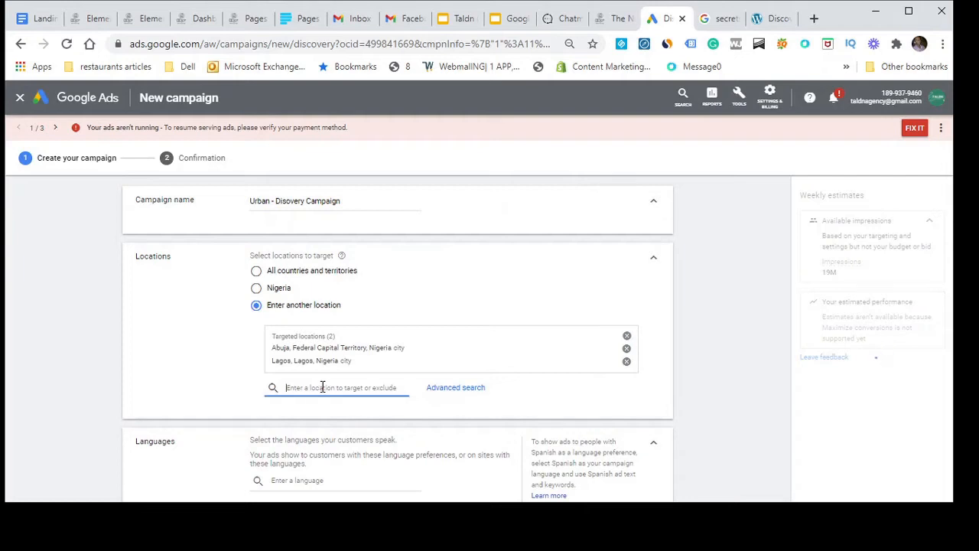
text(canada)
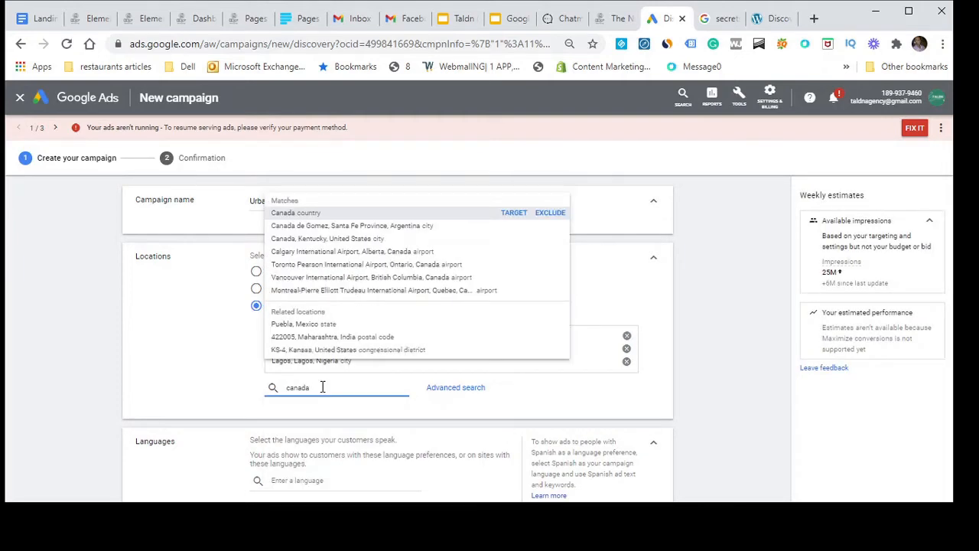
click(512, 215)
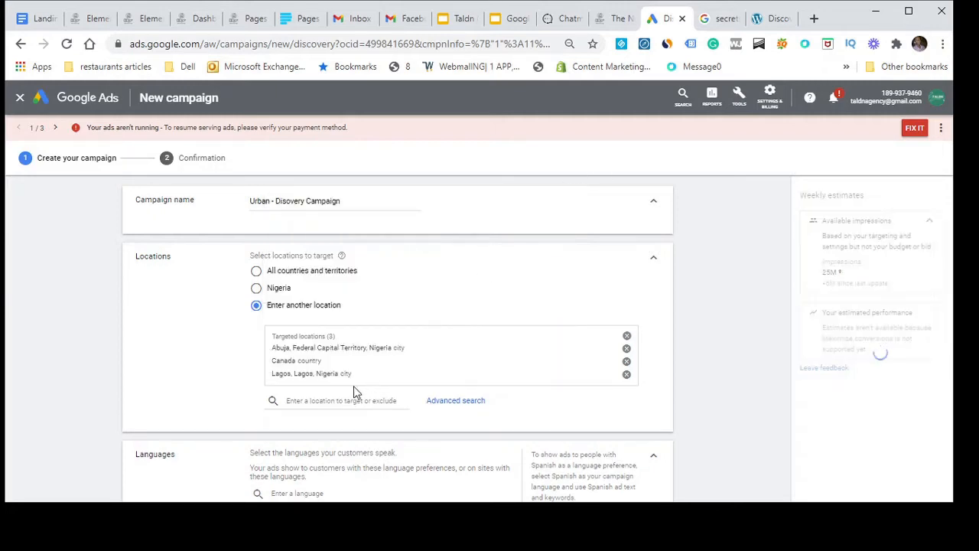
- Target the city Vancouver, British Columbia, Canada, and remove the country Canada from the targeted locations
click(326, 398)
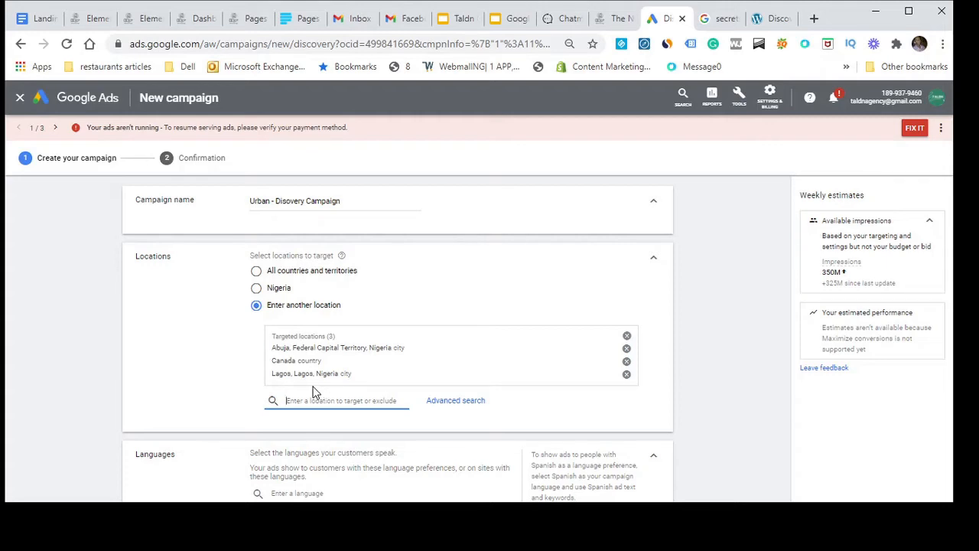
text(vanc)
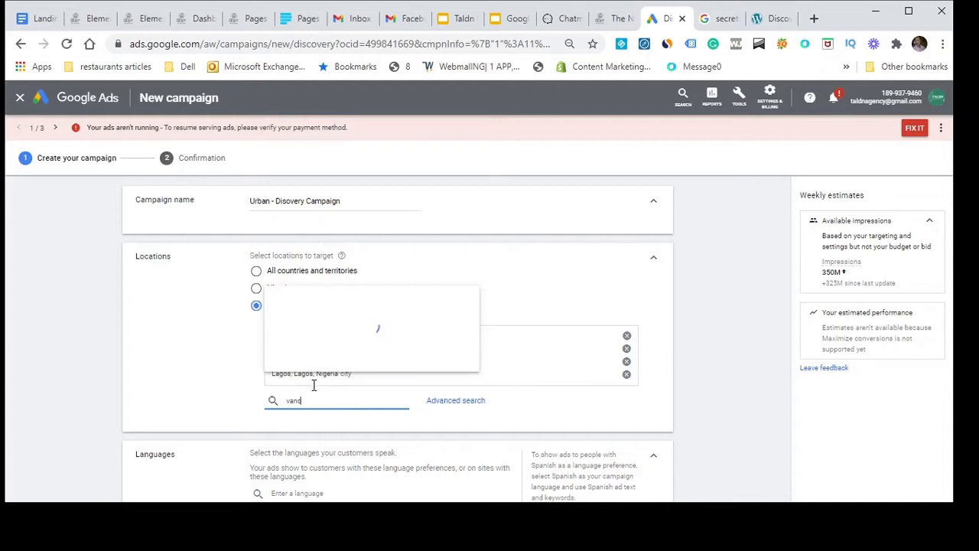
text(ouver)
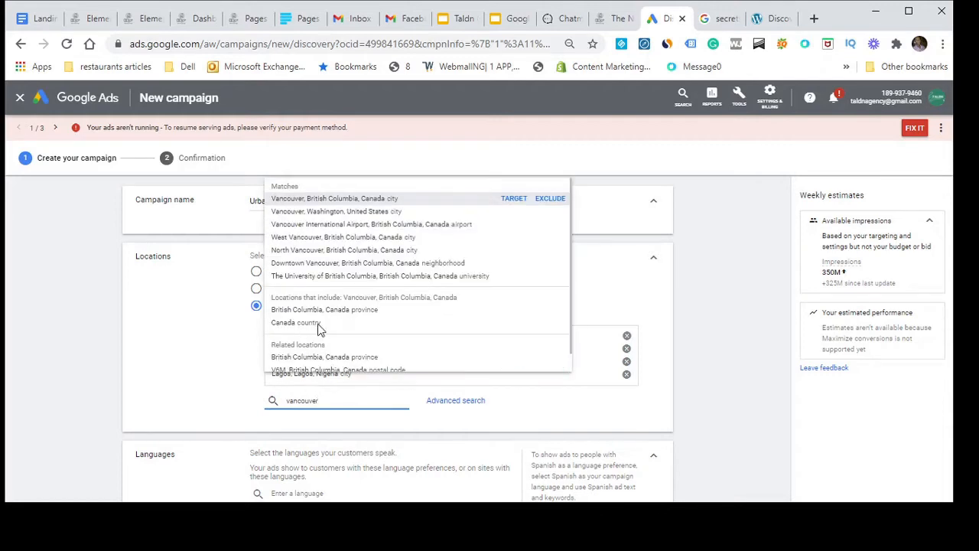
click(513, 199)
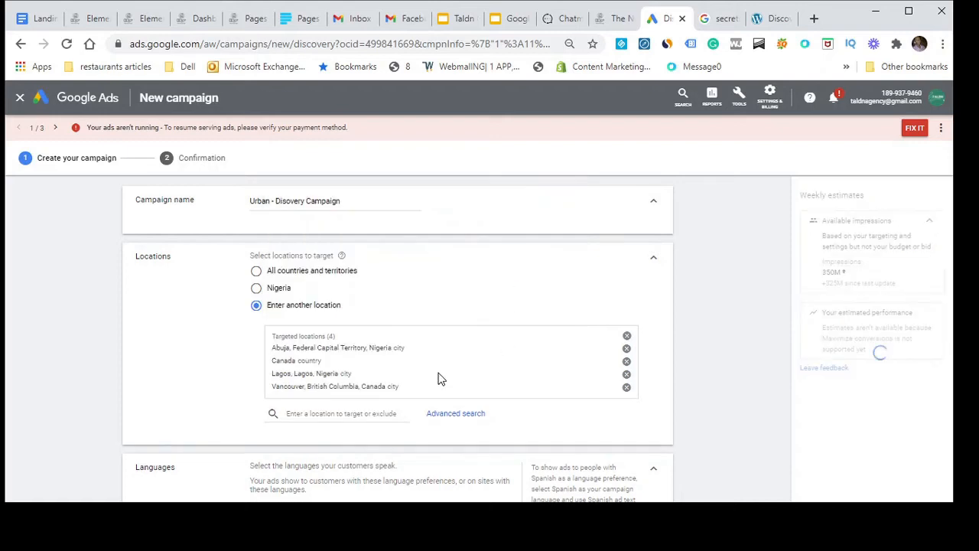
click(626, 361)
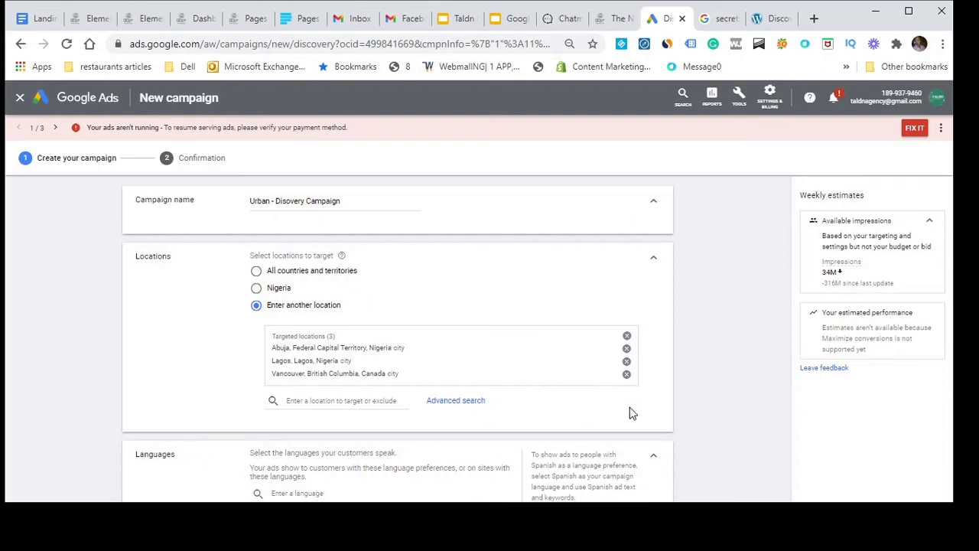
- Remove French from the campaign languages, keeping English
scroll(501, 344, down, 2)
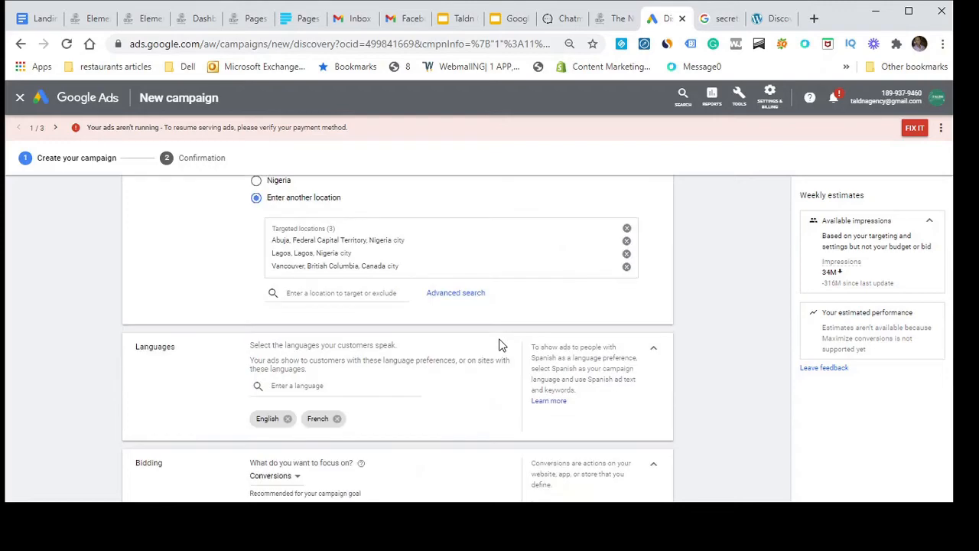
scroll(499, 345, down, 2)
scroll(499, 345, up, 2)
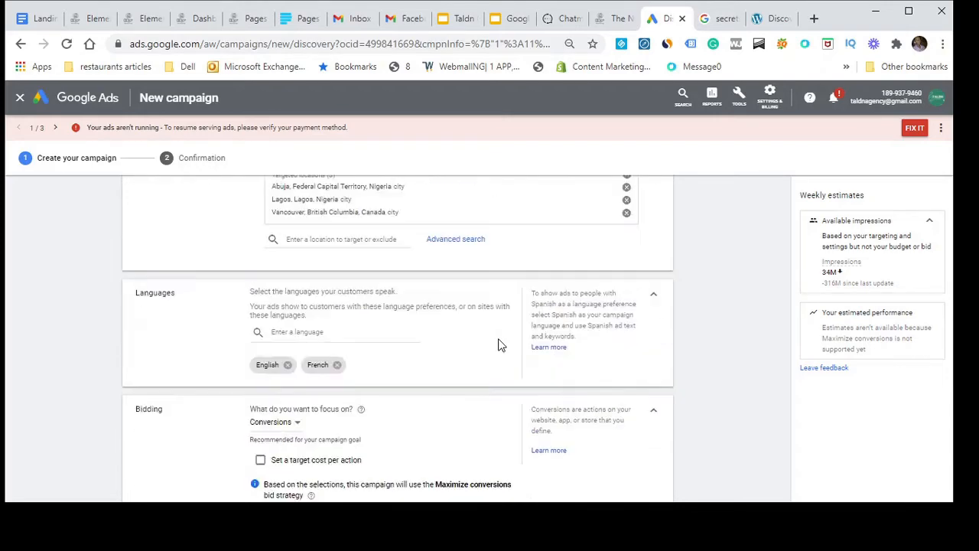
scroll(317, 328, down, 1)
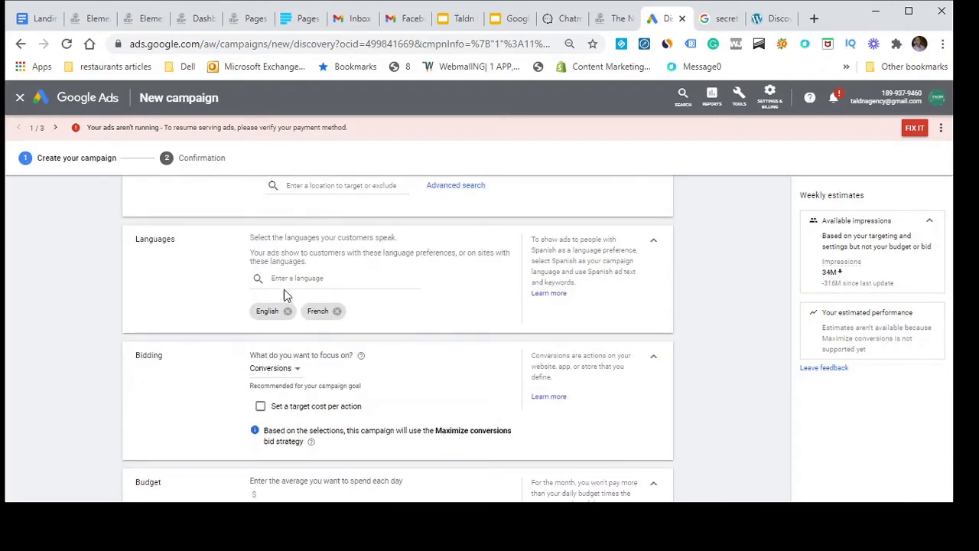
click(338, 313)
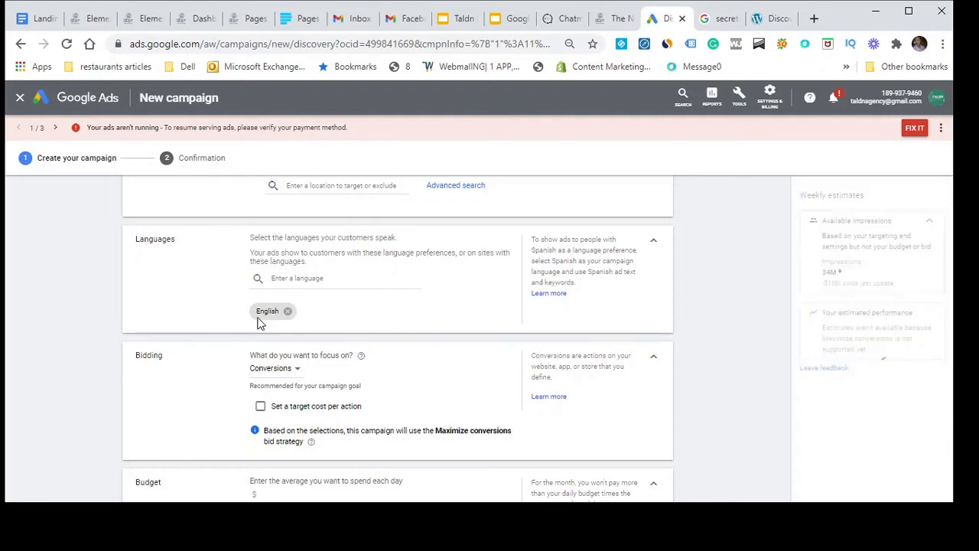
- Enable a target cost per action in the bidding settings and set the target CPA to $2.00
scroll(366, 371, down, 1)
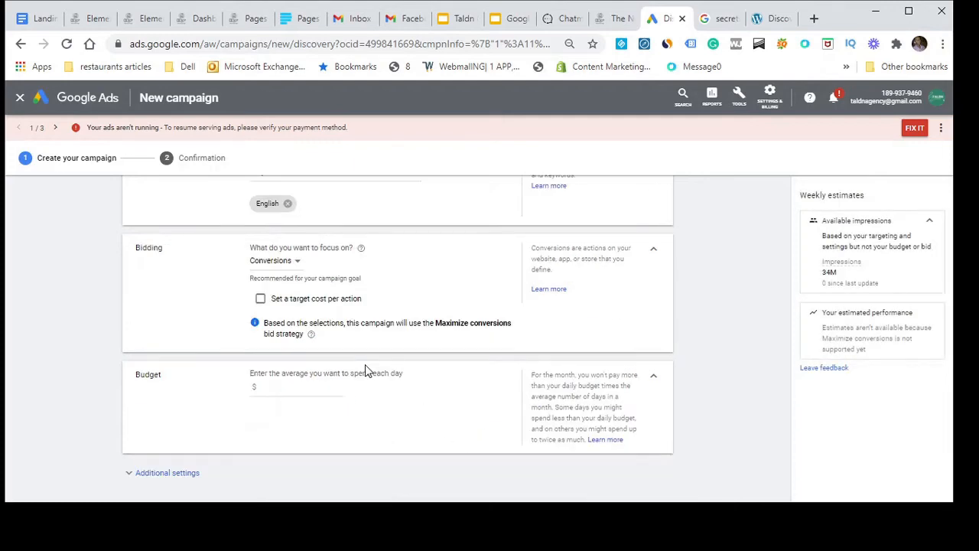
scroll(365, 371, up, 1)
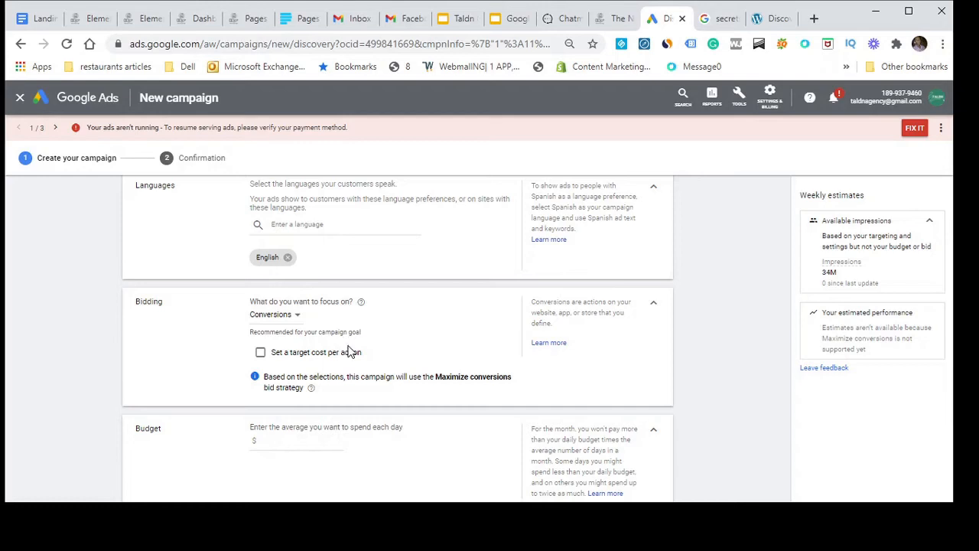
scroll(348, 352, down, 1)
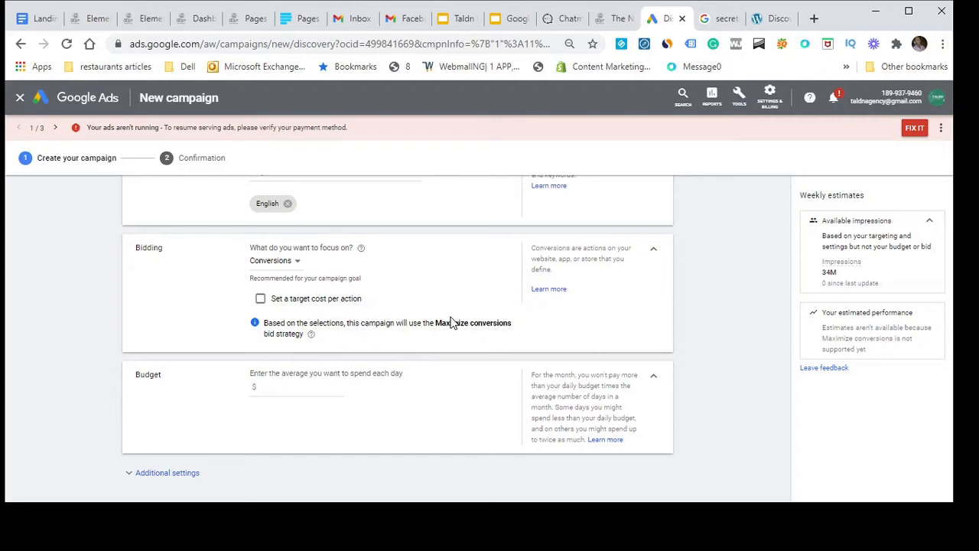
click(260, 299)
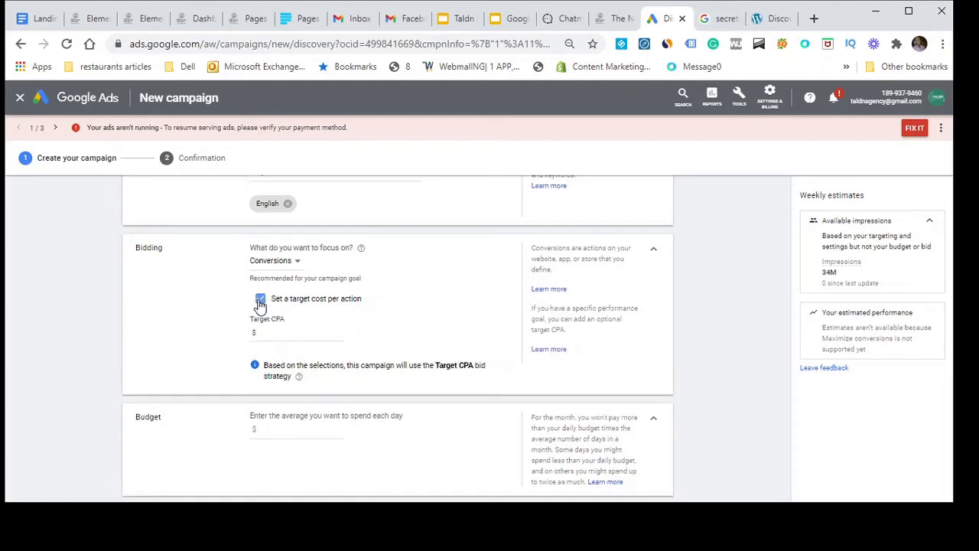
click(286, 332)
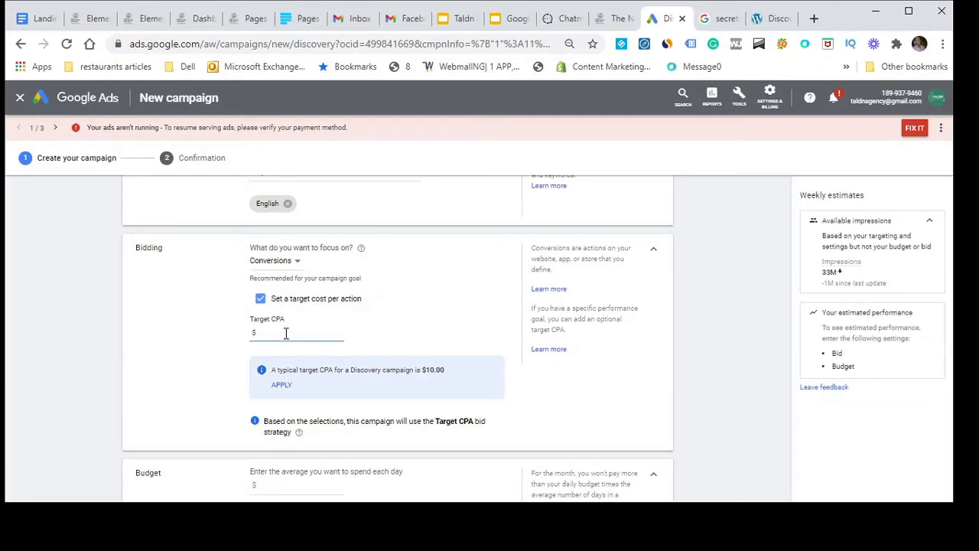
text(2)
click(437, 306)
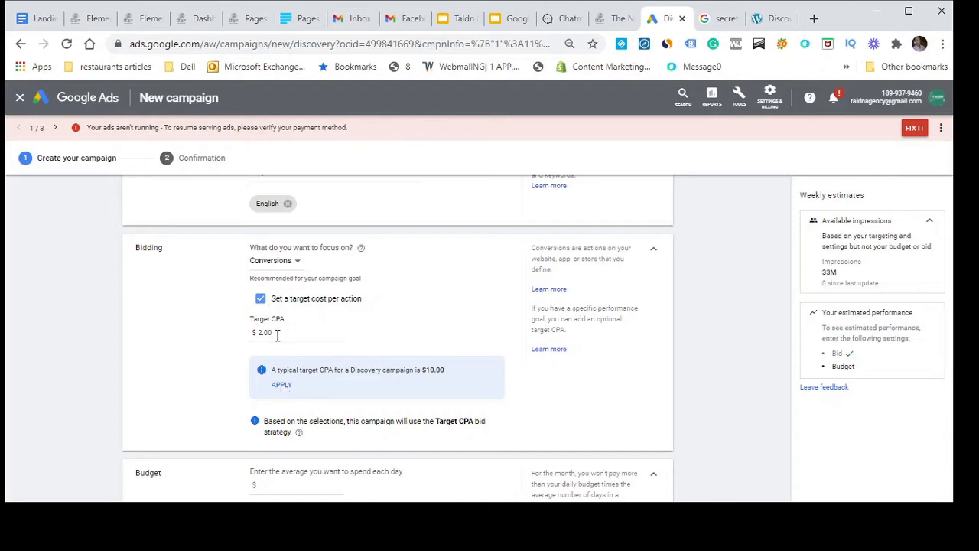
- Clear the target CPA amount and turn off the target cost per action in the bidding settings
click(276, 334)
drag(252, 335, 277, 334)
key(BackSpace)
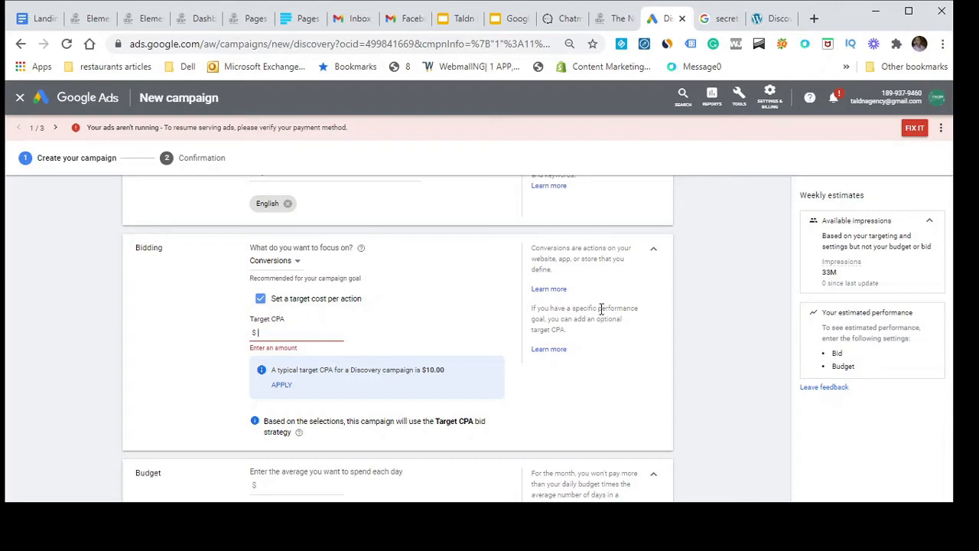
click(261, 299)
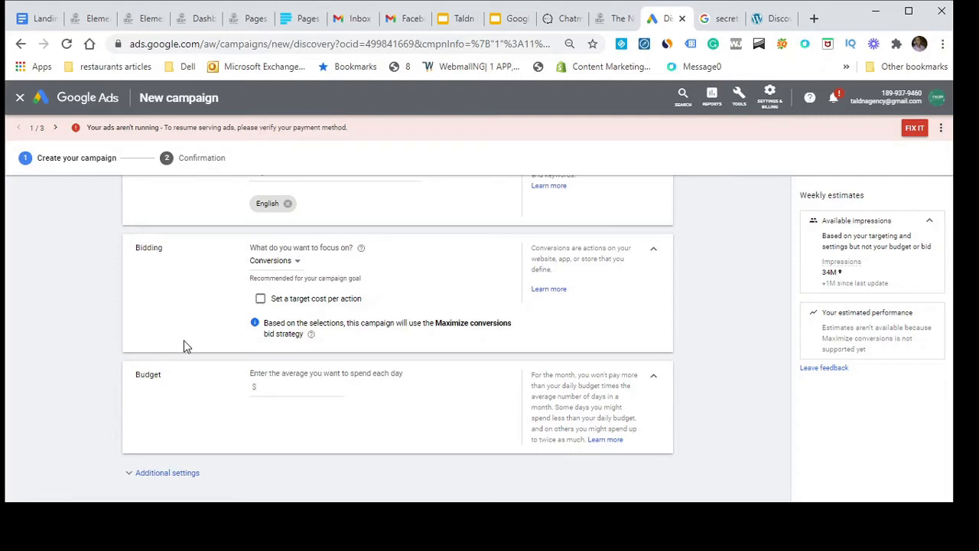
click(261, 299)
click(268, 332)
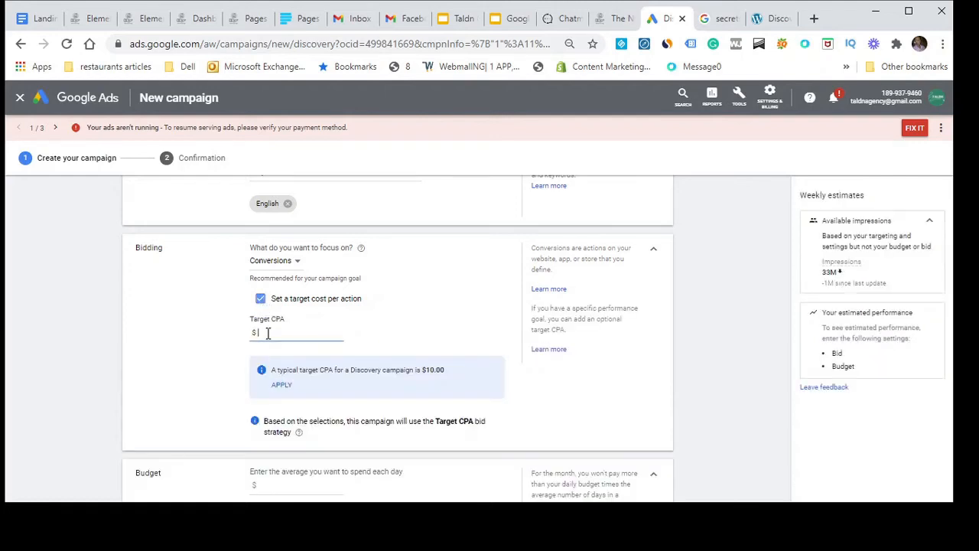
text(5)
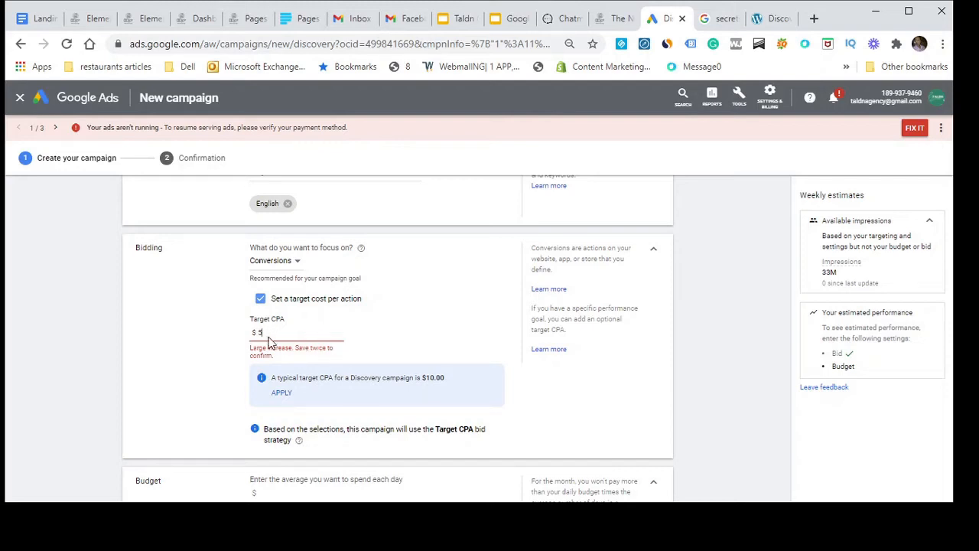
key(BackSpace)
text(2)
click(260, 300)
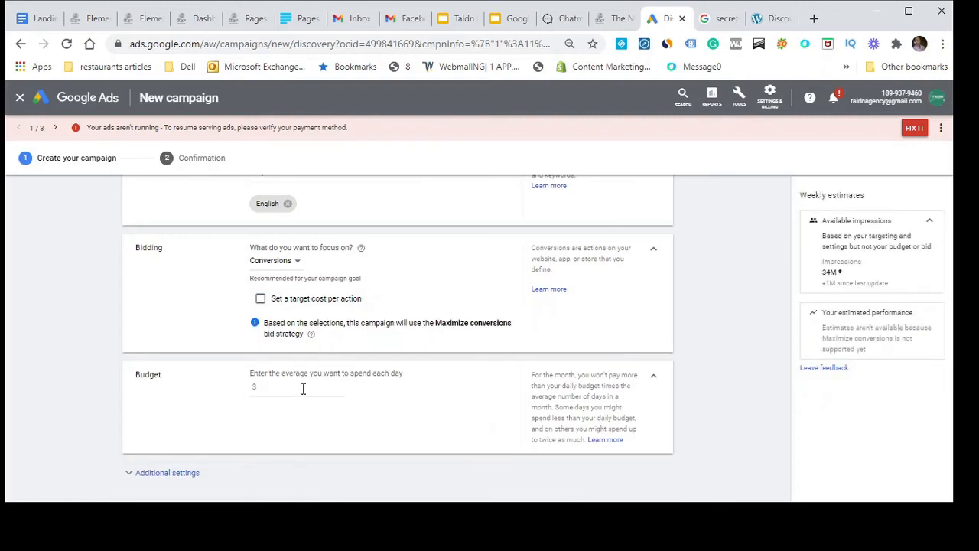
- Set the campaign's average daily budget to $5.00
scroll(303, 389, down, 1)
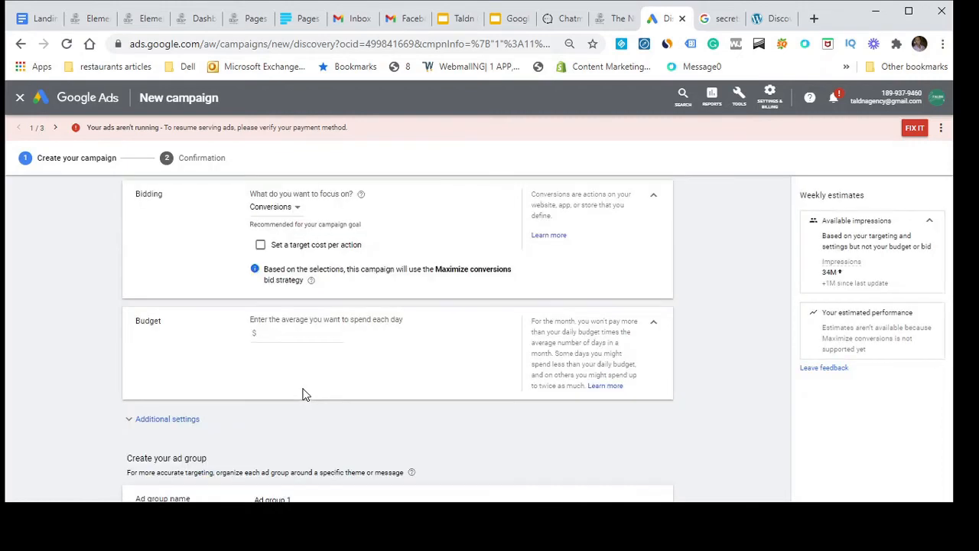
click(300, 342)
scroll(300, 344, down, 1)
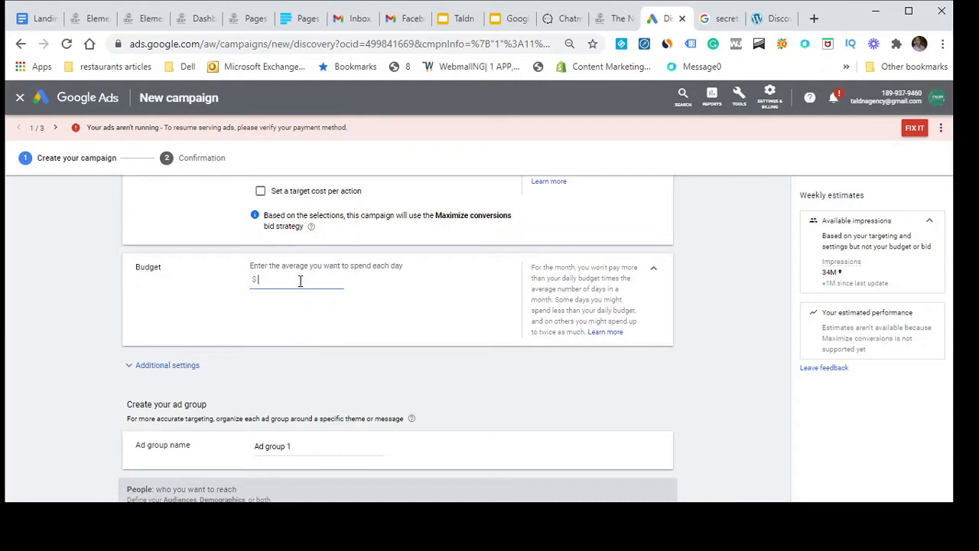
text(5)
click(446, 325)
- Rename the ad group "Urban - Real Estate Buyers"
scroll(501, 297, down, 1)
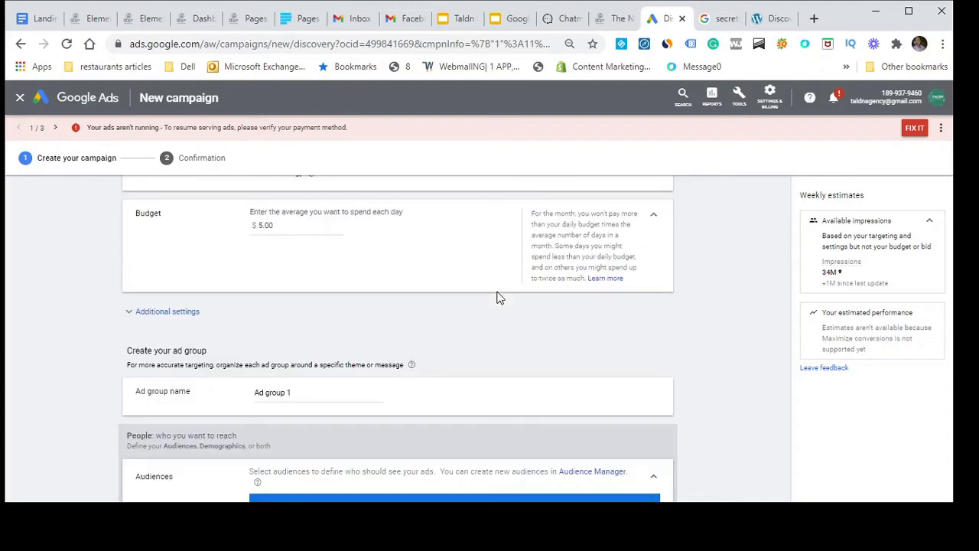
click(315, 395)
drag(280, 393, 237, 394)
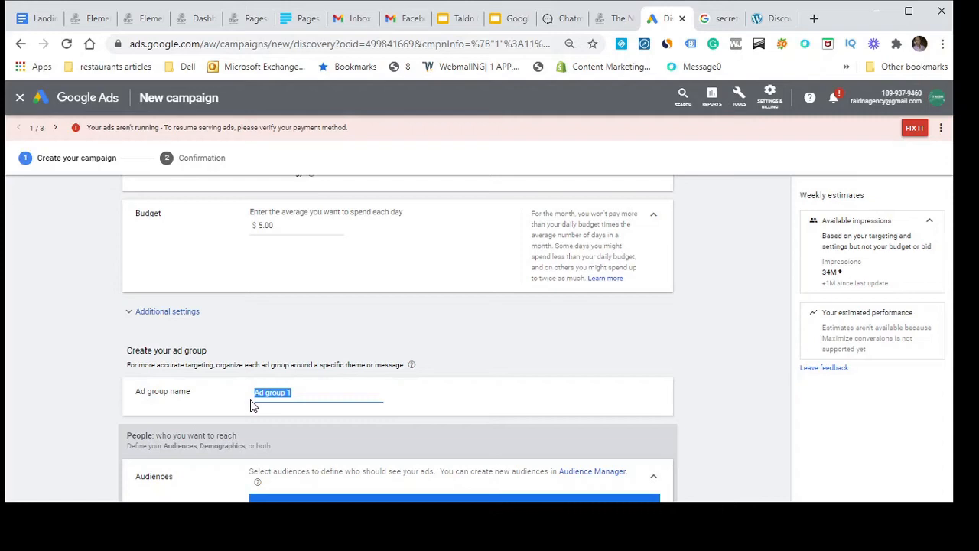
scroll(534, 447, down, 2)
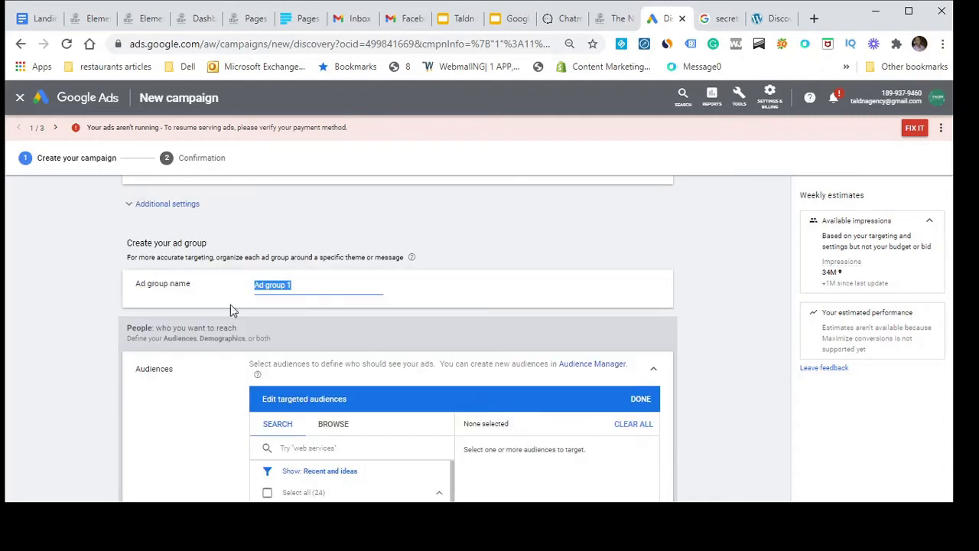
drag(296, 286, 220, 282)
scroll(386, 388, down, 1)
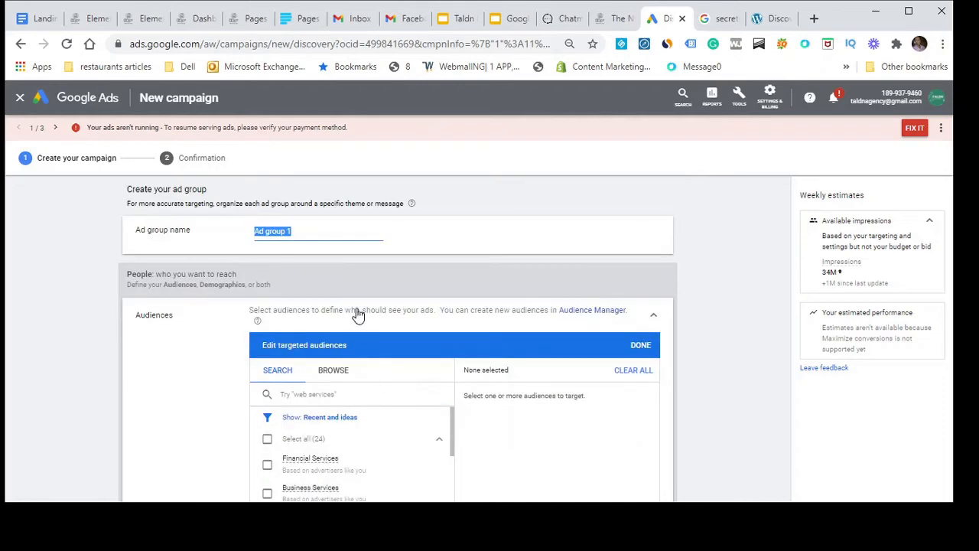
text(Urban - Real Estate Buyers)
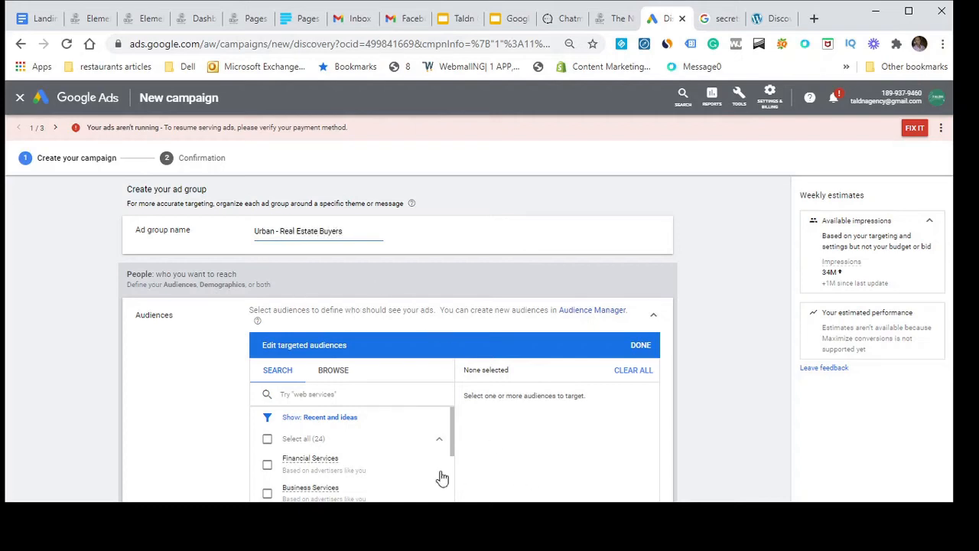
- Look through the recent and suggested audiences offered for targeting in the ad group
scroll(443, 448, down, 2)
scroll(444, 449, up, 2)
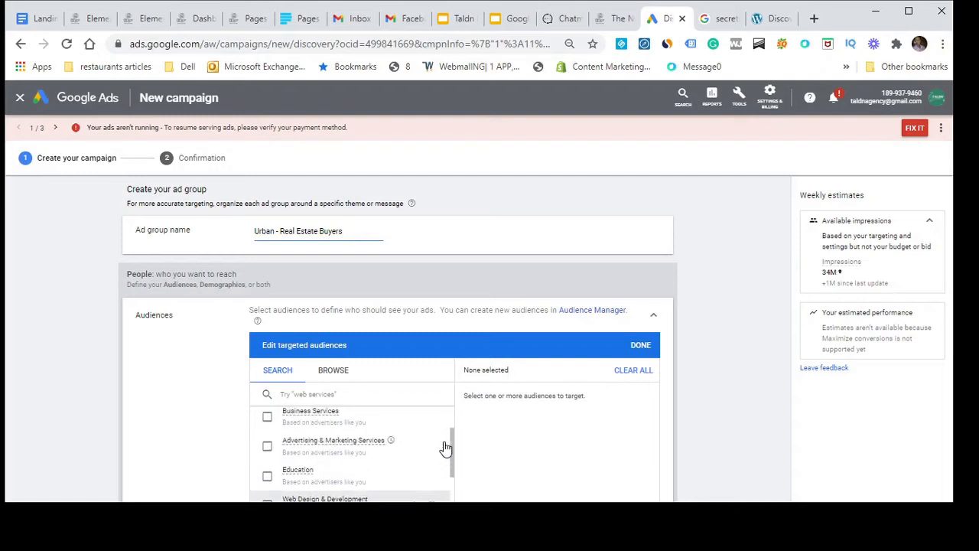
scroll(726, 436, down, 2)
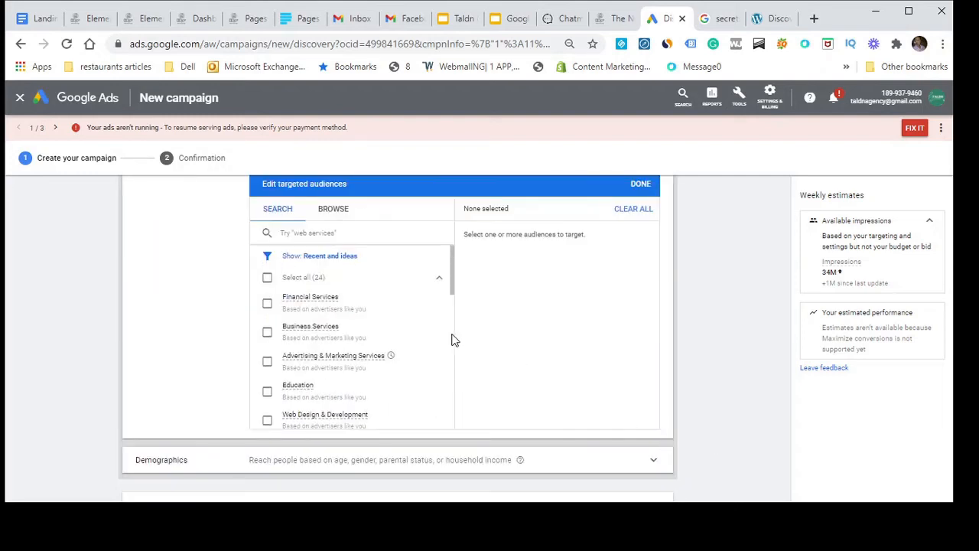
scroll(383, 310, up, 1)
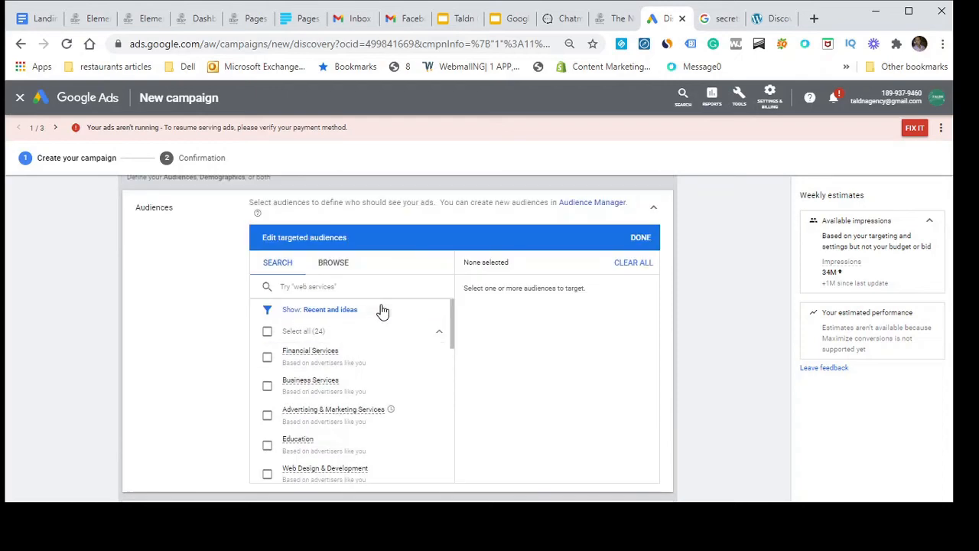
scroll(386, 419, down, 1)
scroll(382, 411, down, 1)
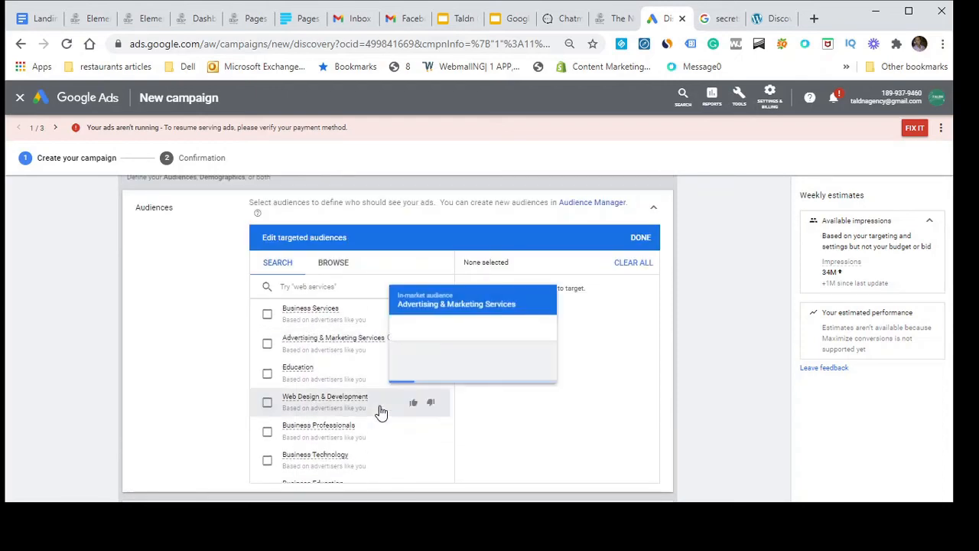
scroll(343, 372, up, 4)
- Browse the recommended audience categories, checking the existing custom audiences and the lists based on interaction with the business
click(335, 370)
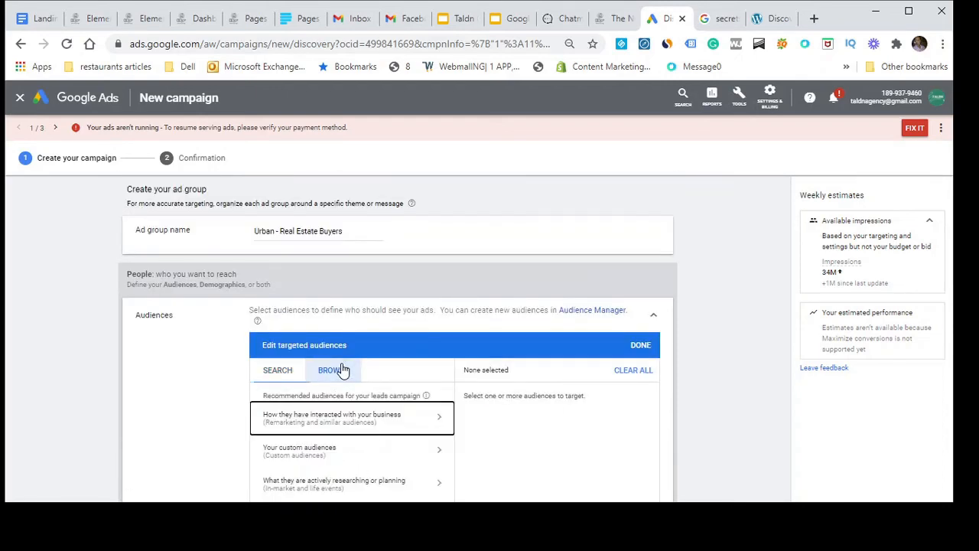
scroll(386, 410, down, 2)
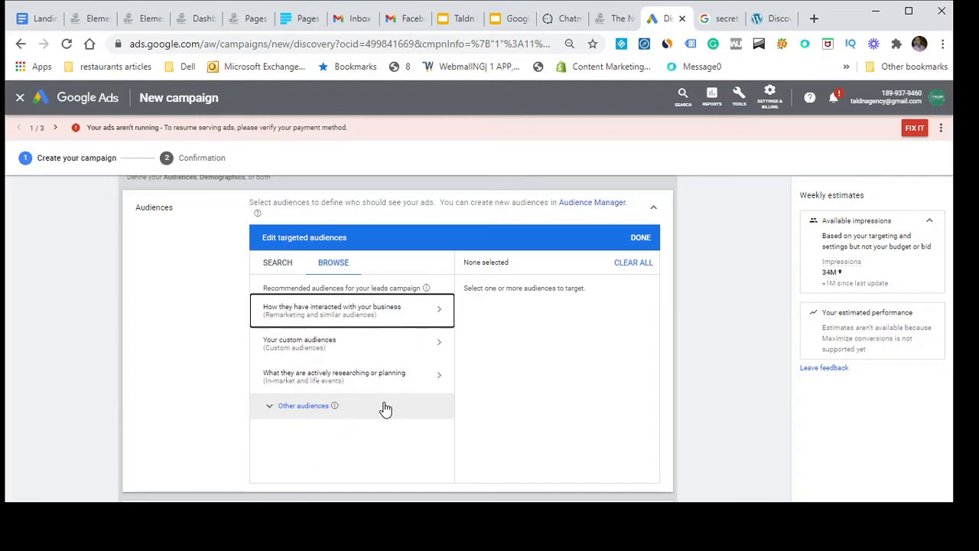
click(337, 346)
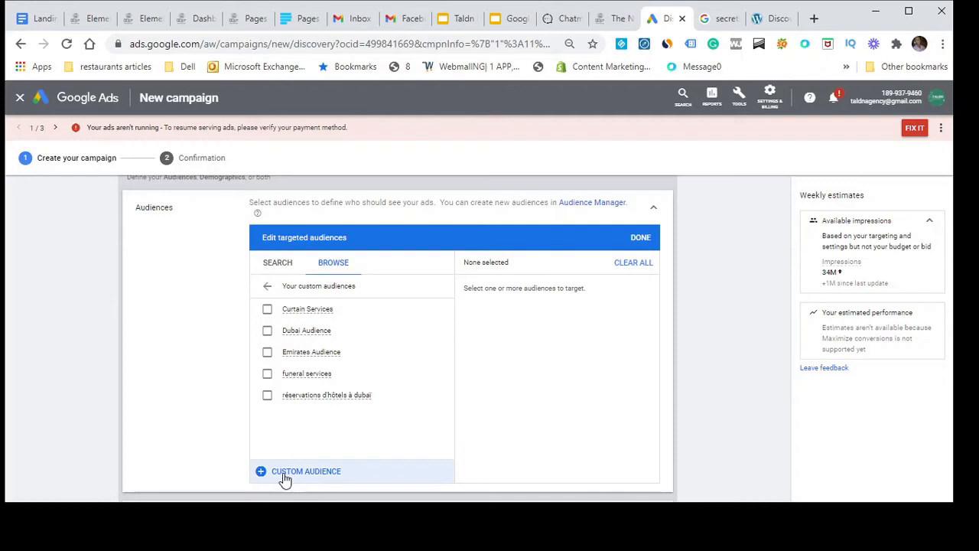
click(263, 288)
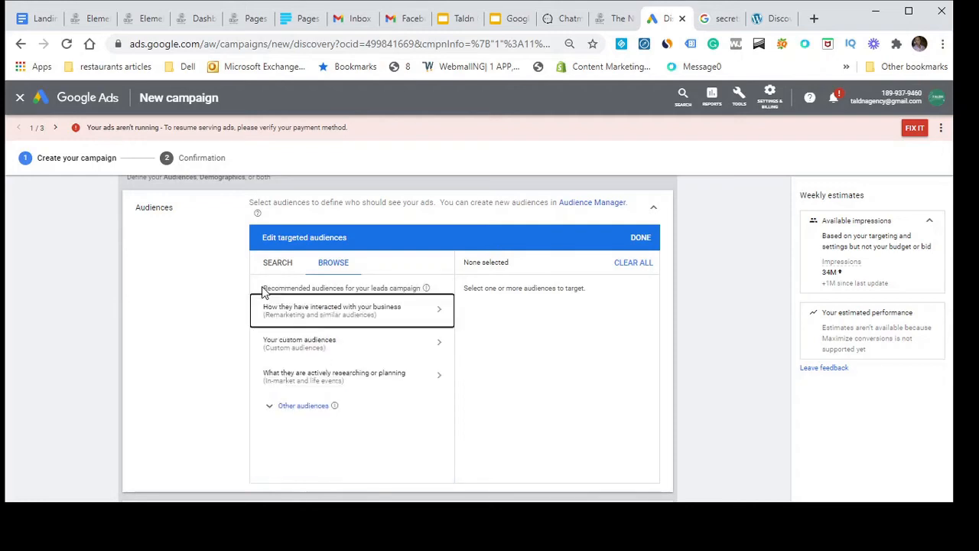
click(309, 317)
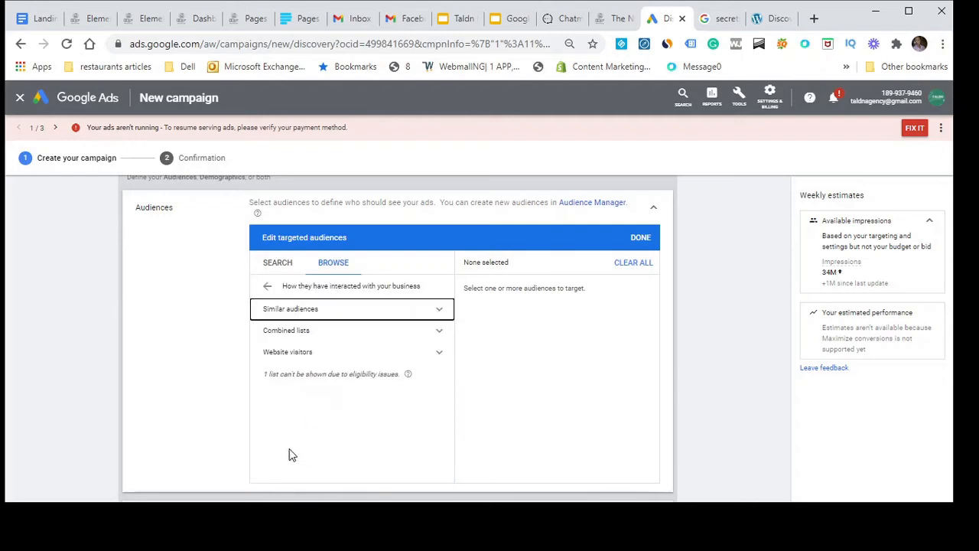
click(267, 285)
- View the new custom audience form and close it without saving, returning to the recommended audience categories
click(299, 346)
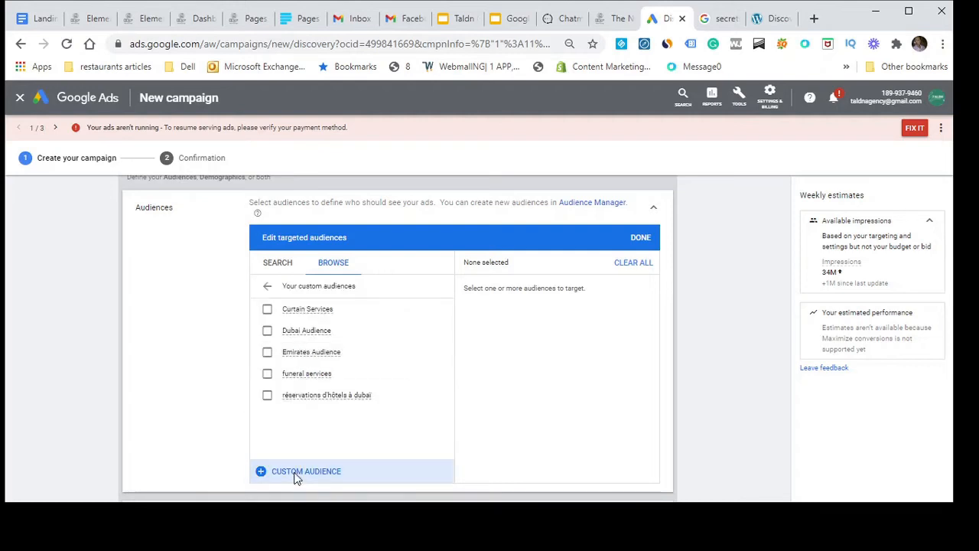
click(296, 475)
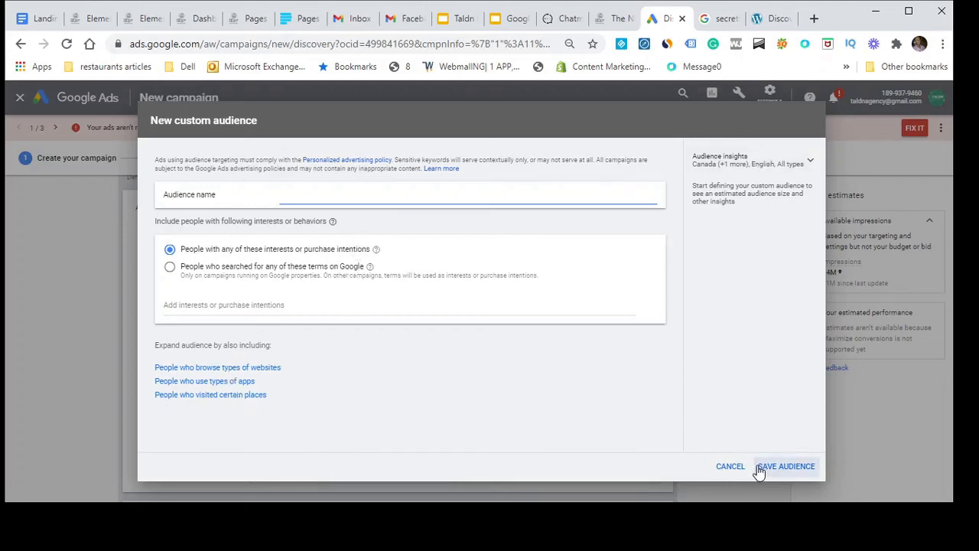
click(730, 467)
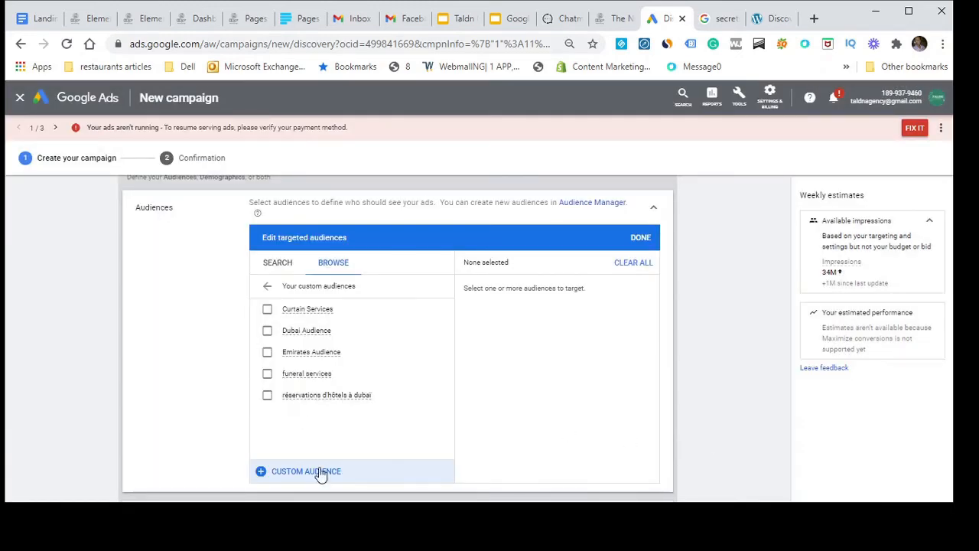
click(270, 285)
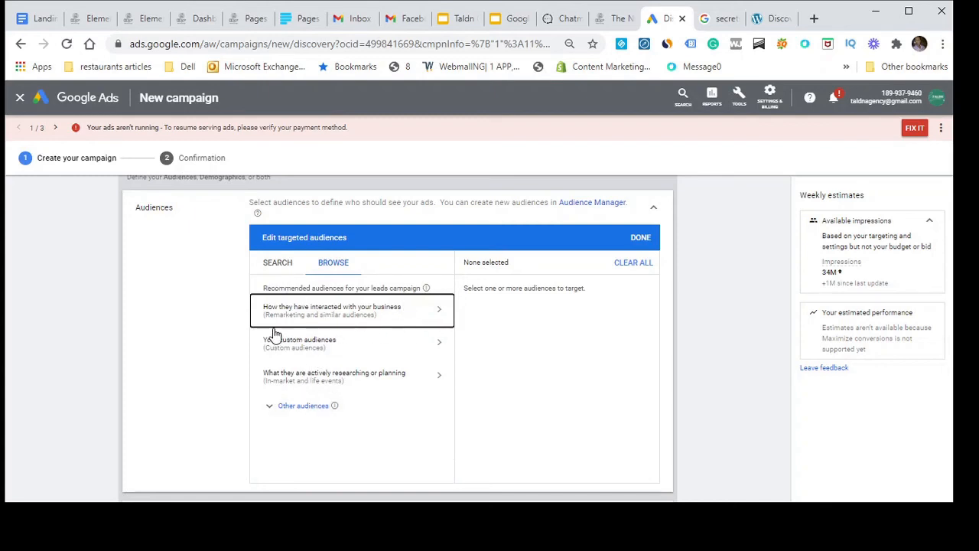
- Examine the combined lists and website visitors under interaction with the business, and review the custom audiences again
click(428, 314)
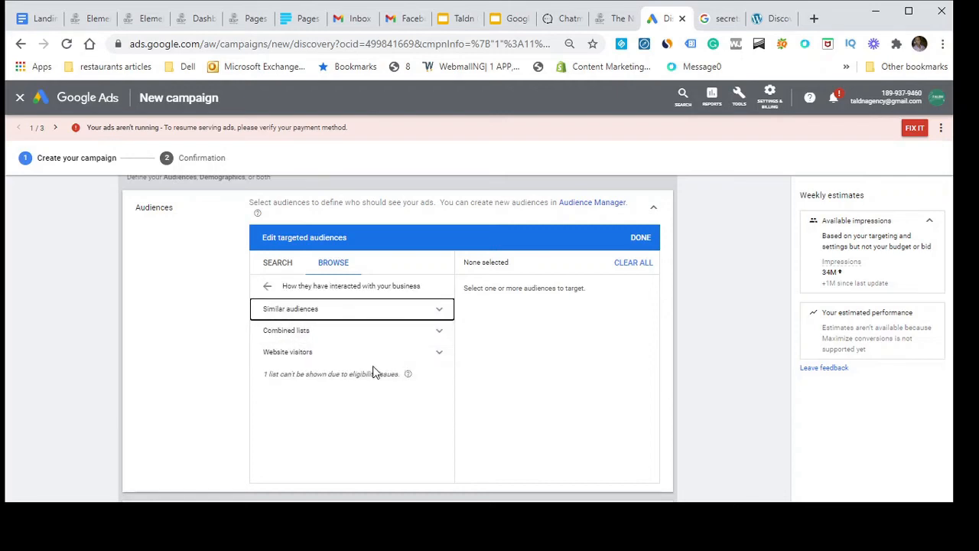
click(431, 337)
click(429, 340)
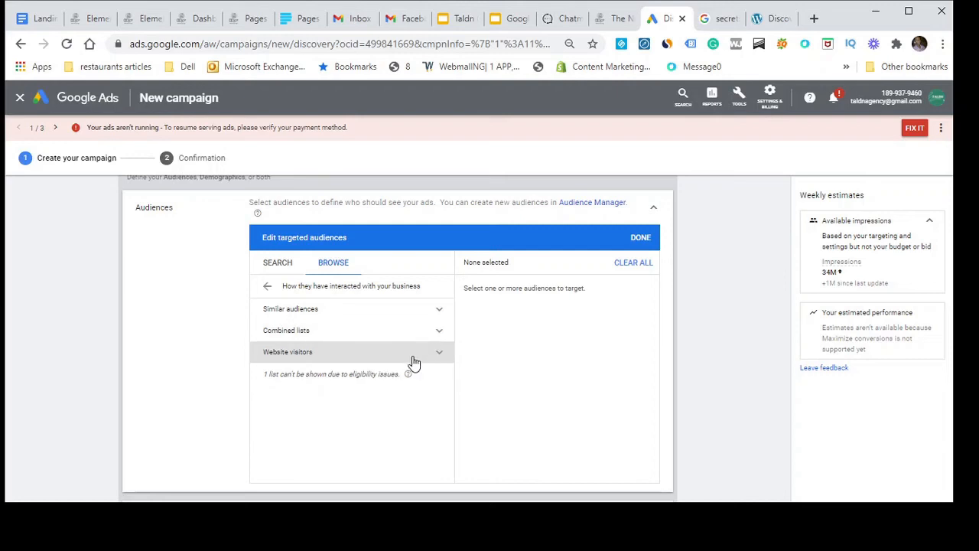
click(413, 360)
click(411, 353)
click(265, 286)
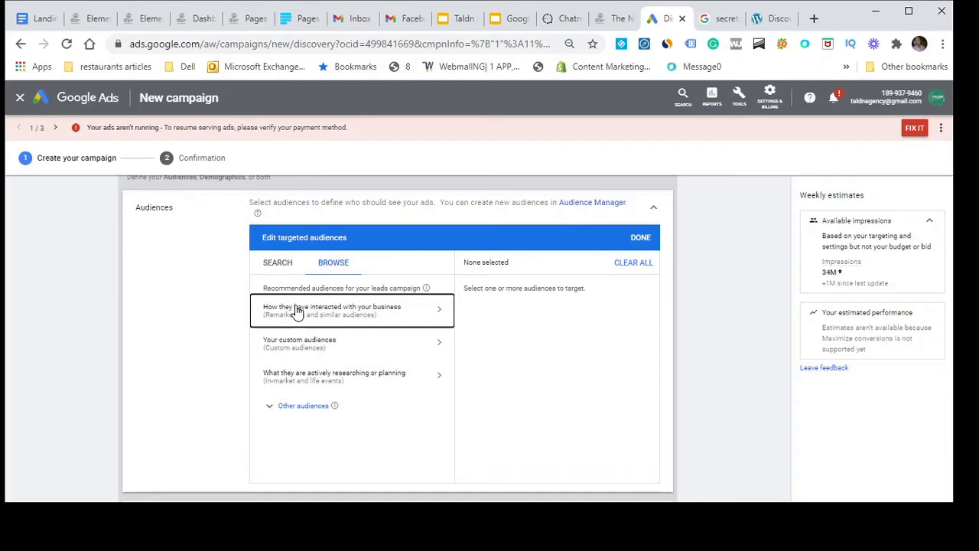
click(358, 355)
scroll(345, 393, up, 1)
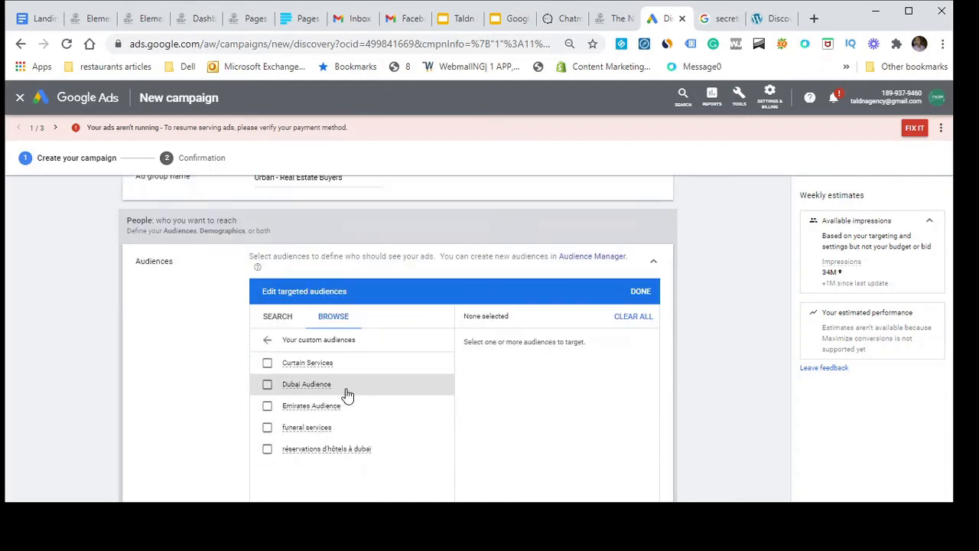
click(267, 340)
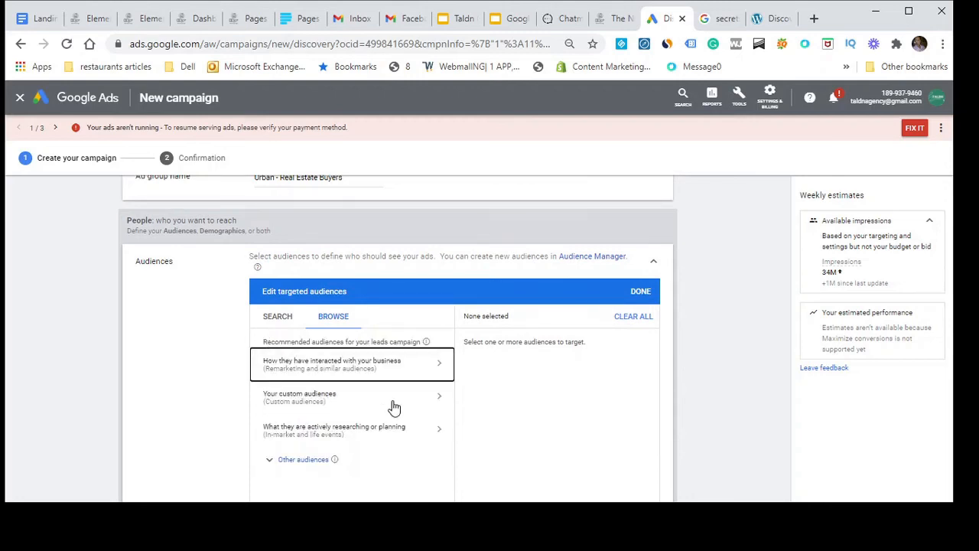
- Open the in-market audiences list under what people are actively researching or planning
scroll(394, 408, down, 1)
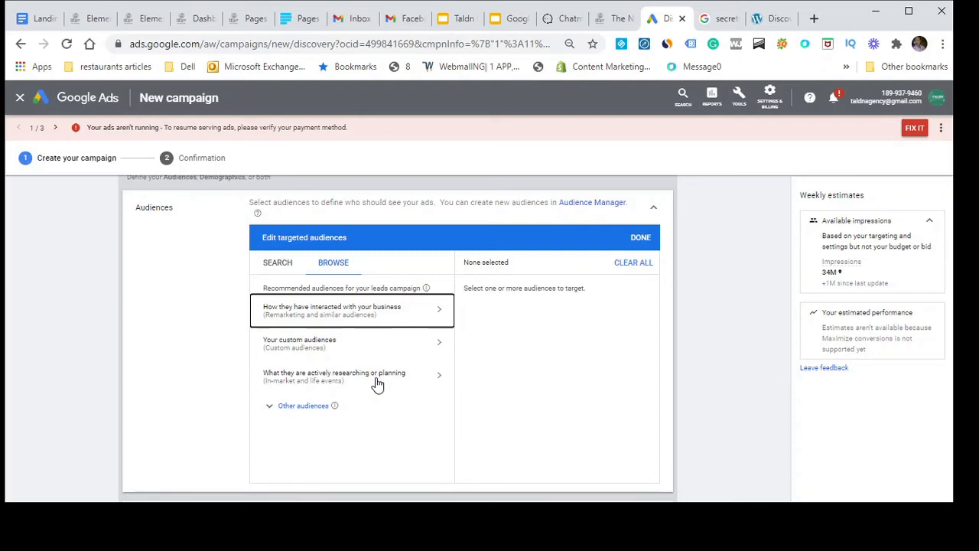
click(377, 383)
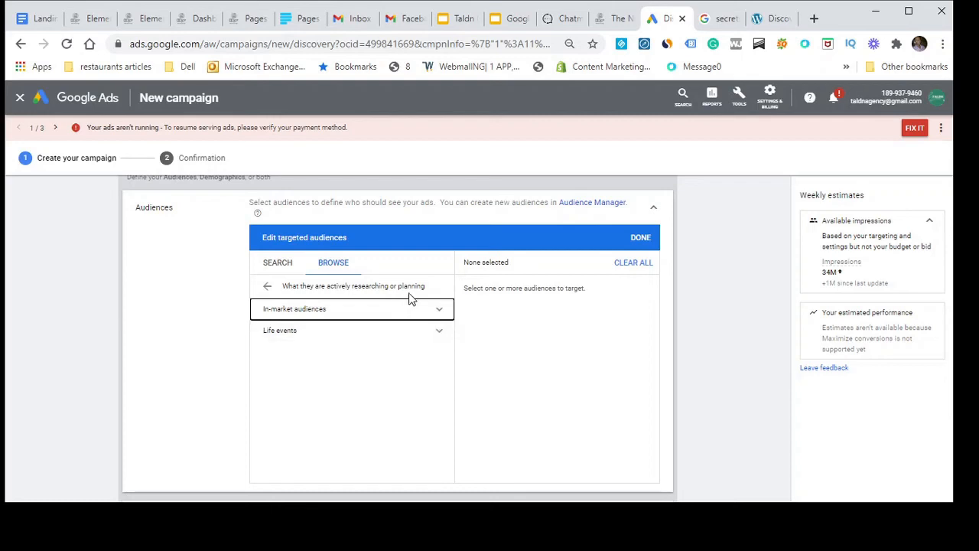
click(426, 310)
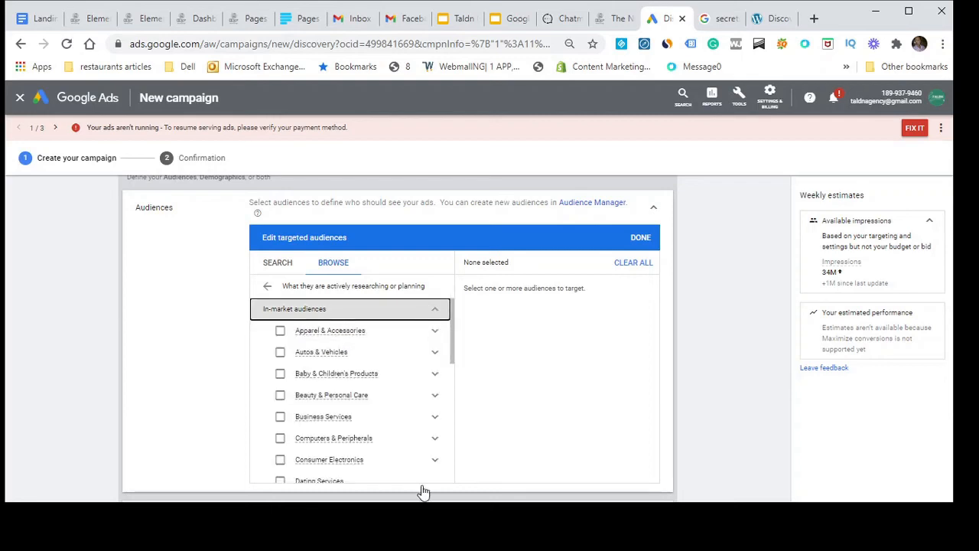
scroll(372, 470, down, 2)
scroll(364, 444, up, 2)
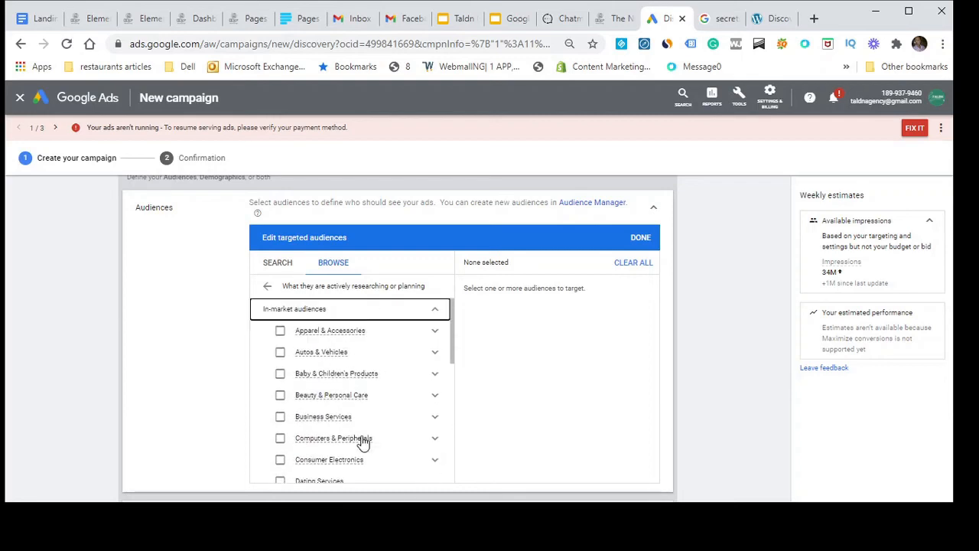
- Add the Residential Properties and Commercial Properties in-market audiences from the Real Estate category to the targeting
scroll(364, 443, down, 1)
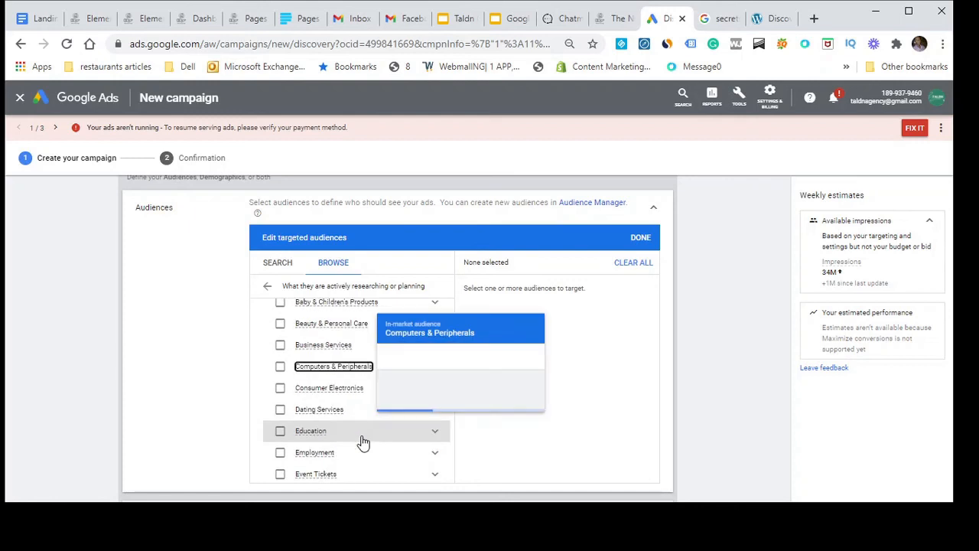
scroll(364, 444, down, 1)
scroll(364, 444, down, 2)
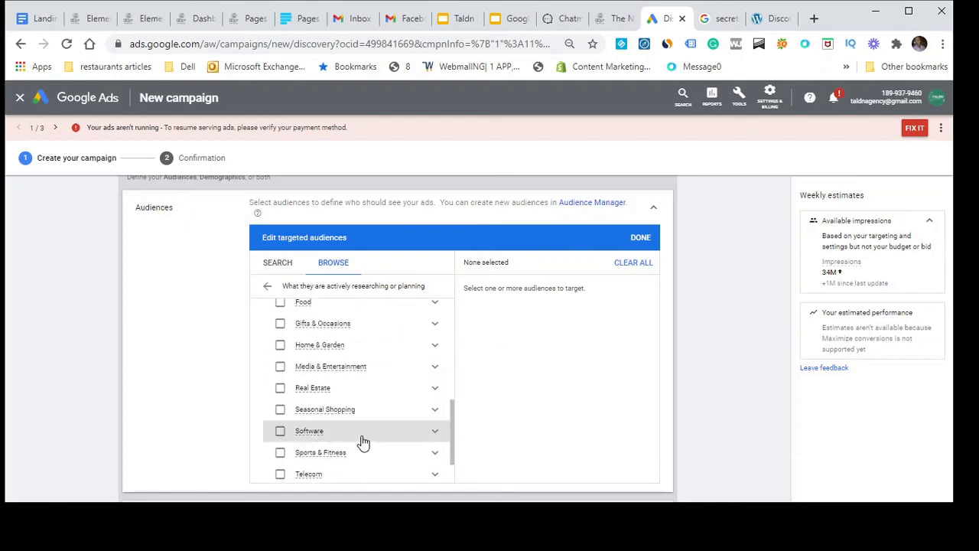
scroll(364, 444, down, 1)
scroll(361, 444, up, 2)
mouse_move(354, 410)
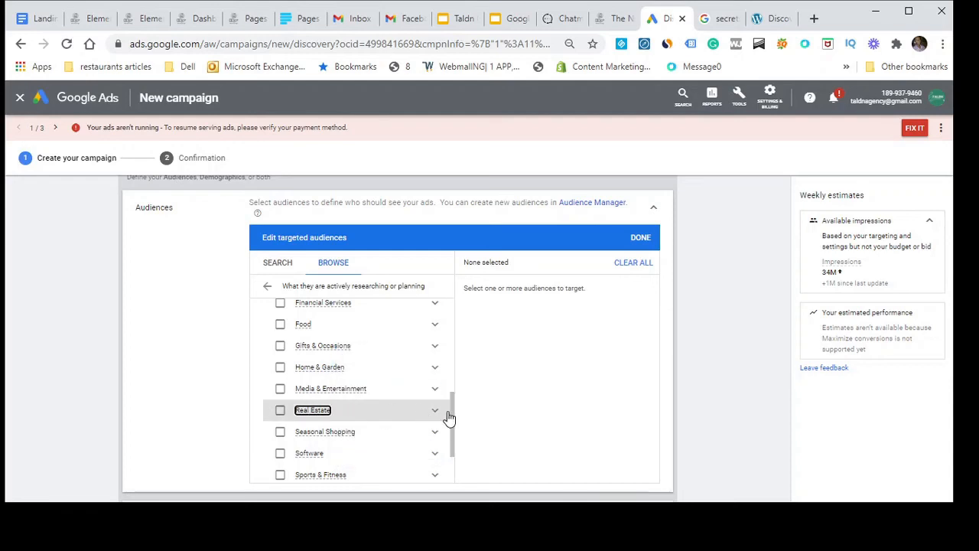
click(435, 411)
scroll(424, 413, down, 1)
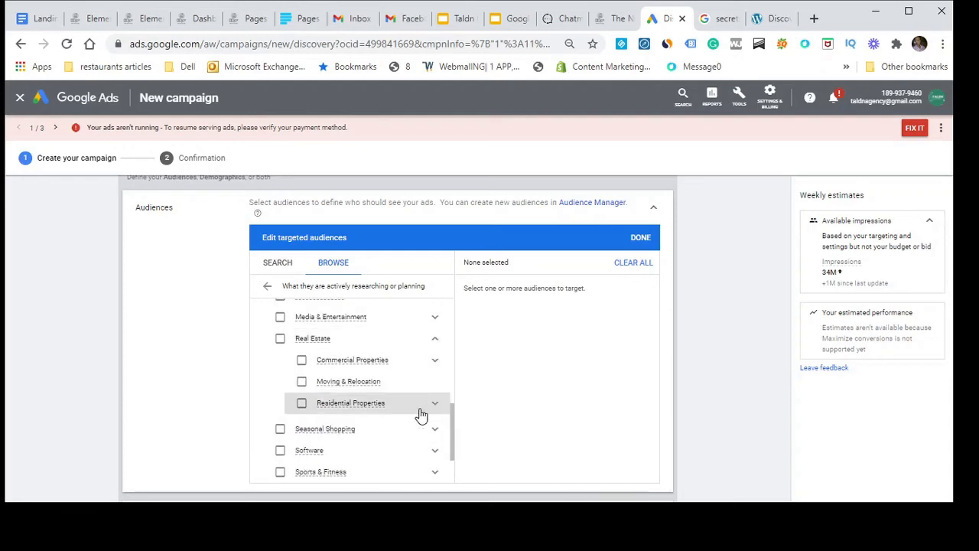
click(302, 405)
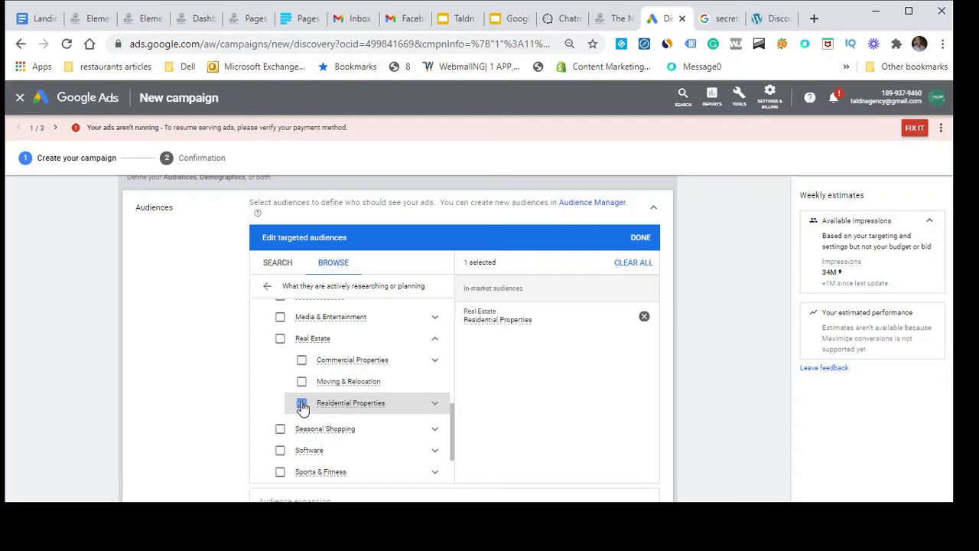
click(301, 361)
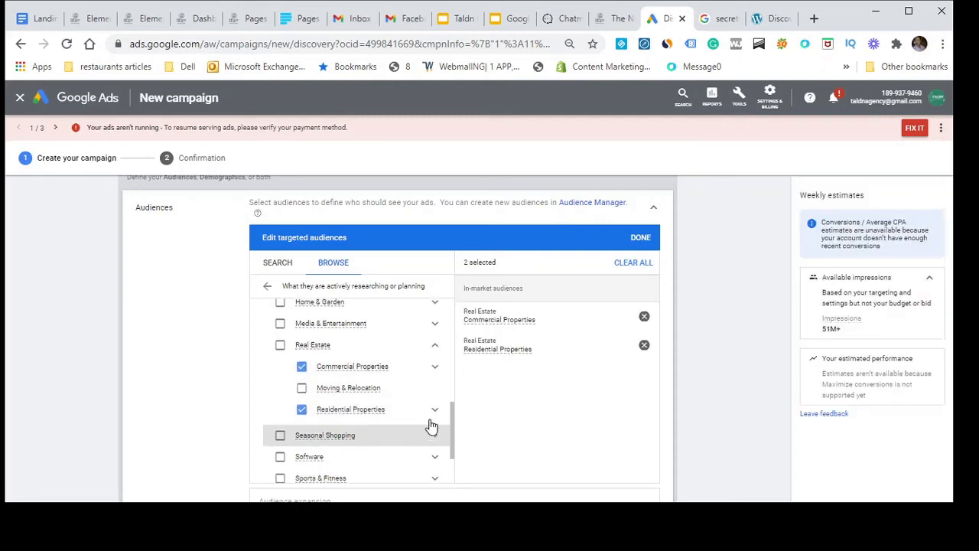
- Look through the remaining in-market audience categories around Real Estate for other relevant audiences
scroll(431, 426, up, 1)
scroll(431, 427, down, 2)
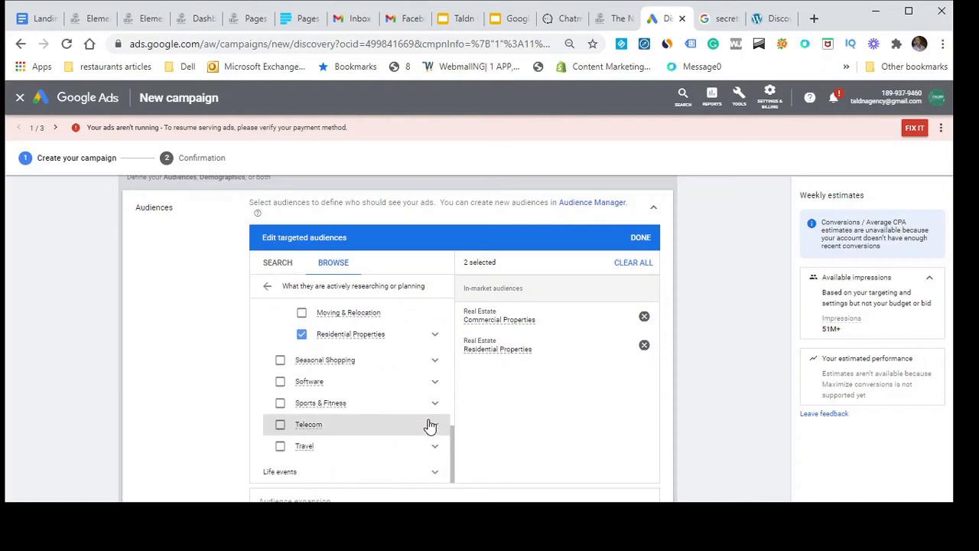
scroll(373, 436, up, 2)
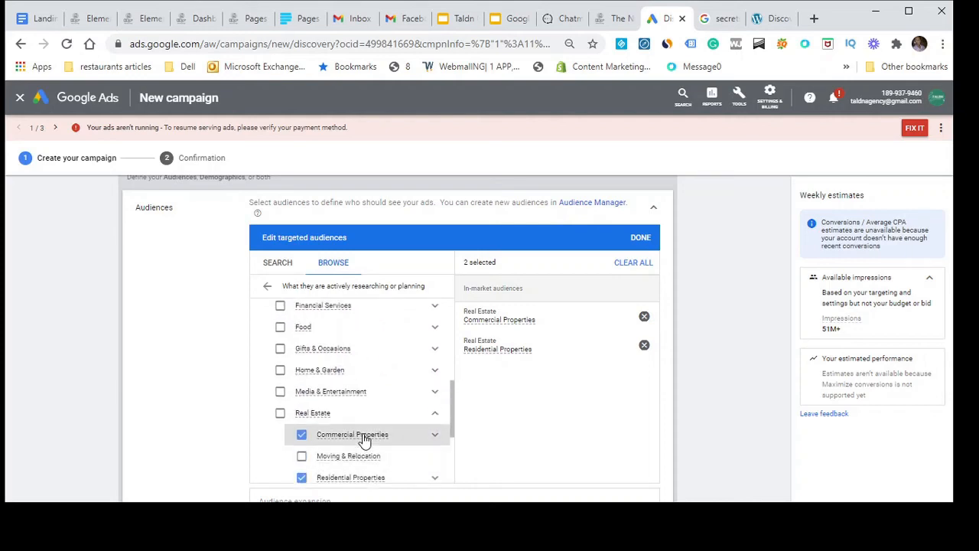
scroll(364, 440, up, 2)
scroll(364, 440, down, 3)
scroll(365, 439, up, 2)
scroll(364, 440, down, 3)
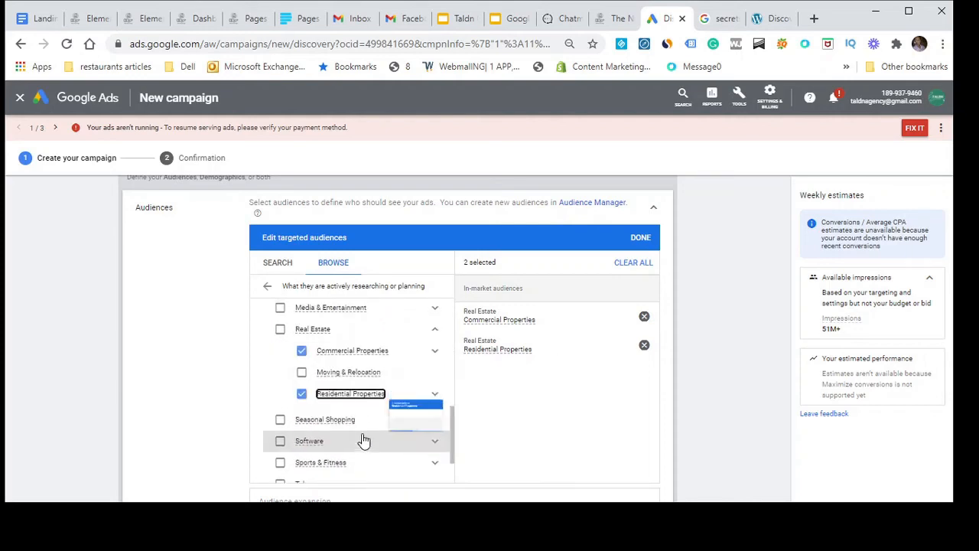
scroll(364, 440, up, 3)
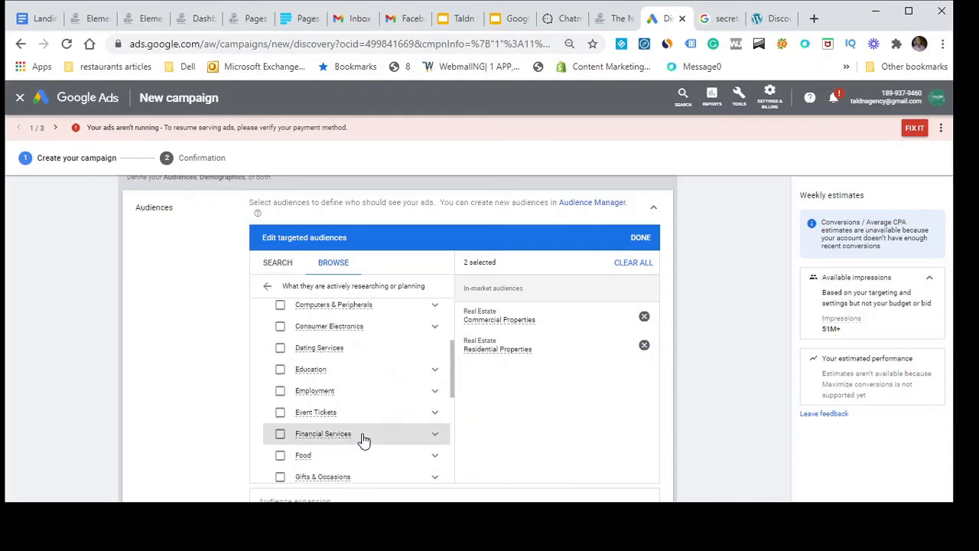
scroll(364, 440, up, 3)
scroll(364, 440, down, 2)
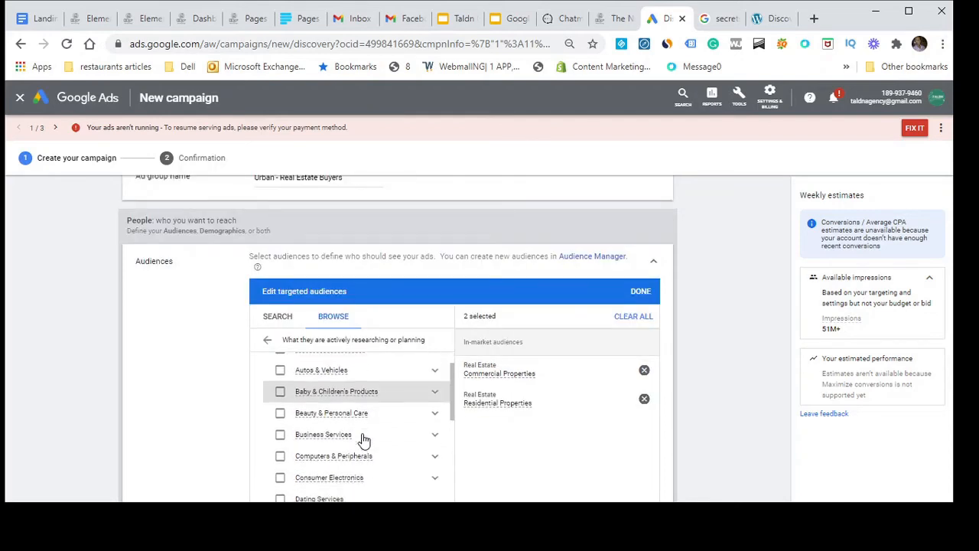
scroll(364, 440, down, 4)
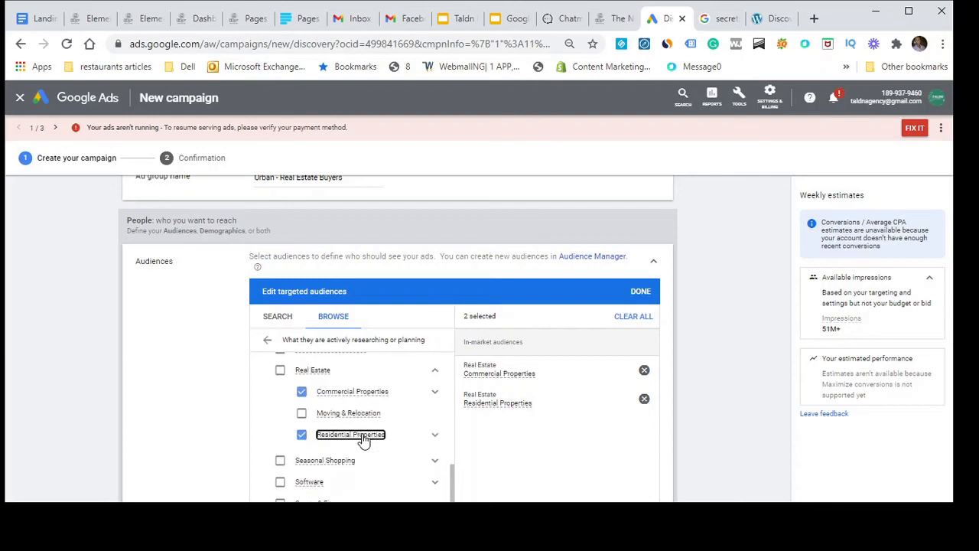
scroll(328, 474, down, 3)
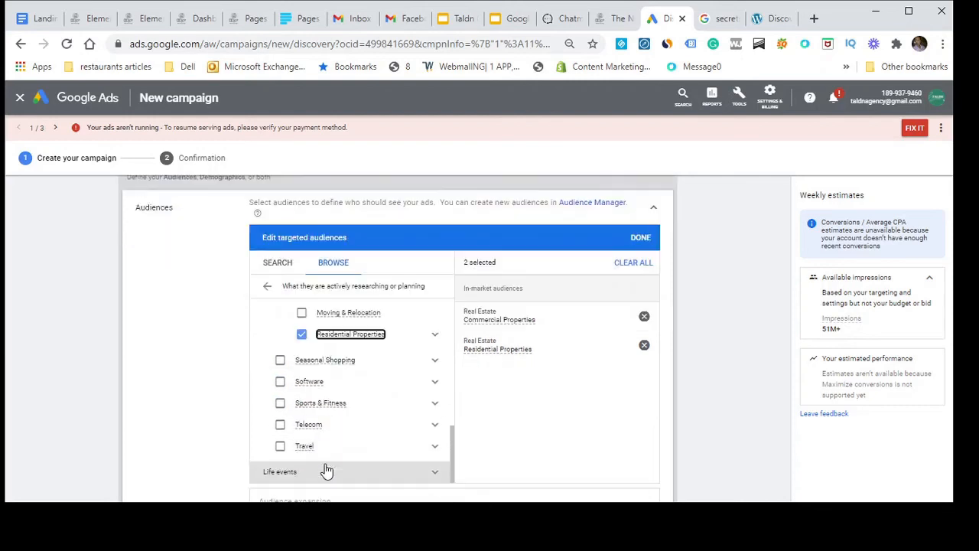
- Expand the Travel in-market category and examine its subcategories
click(433, 447)
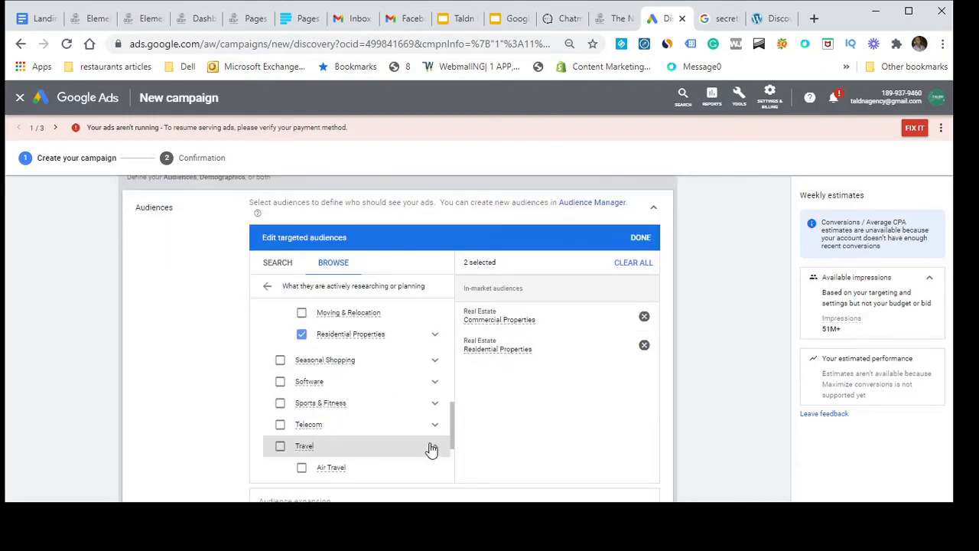
scroll(413, 449, down, 1)
scroll(408, 448, down, 1)
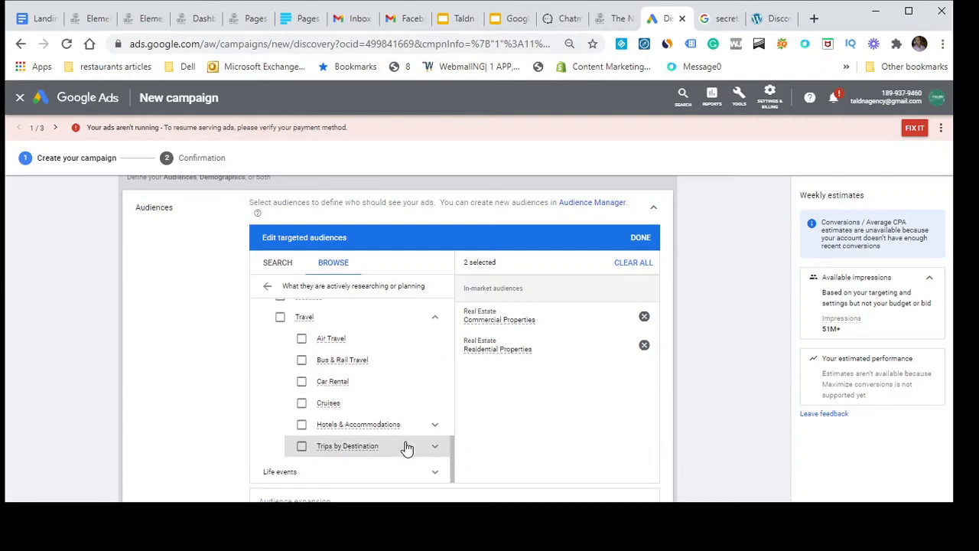
scroll(405, 448, up, 1)
scroll(404, 449, down, 1)
scroll(378, 452, up, 1)
- Add the Purchasing a Home audience from the life events to the targeting
scroll(388, 426, down, 3)
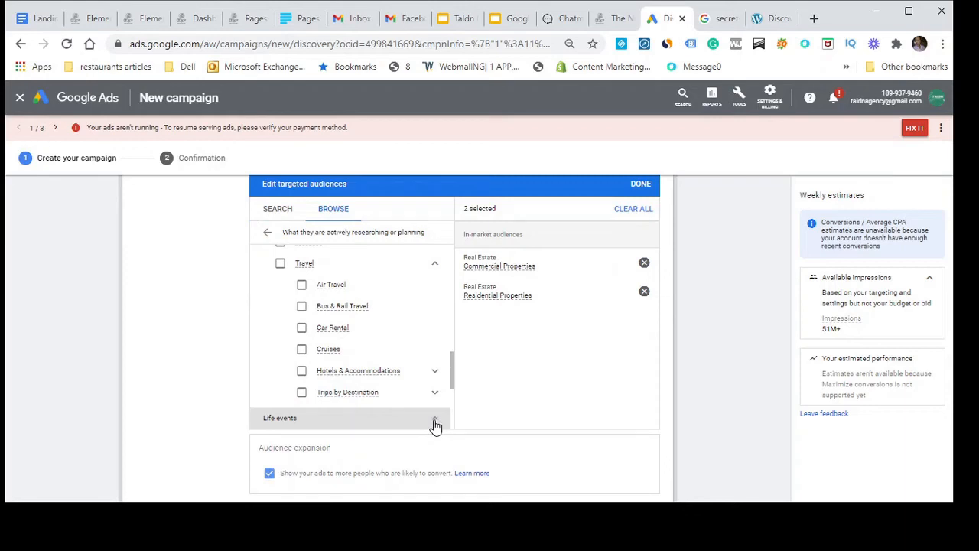
click(400, 417)
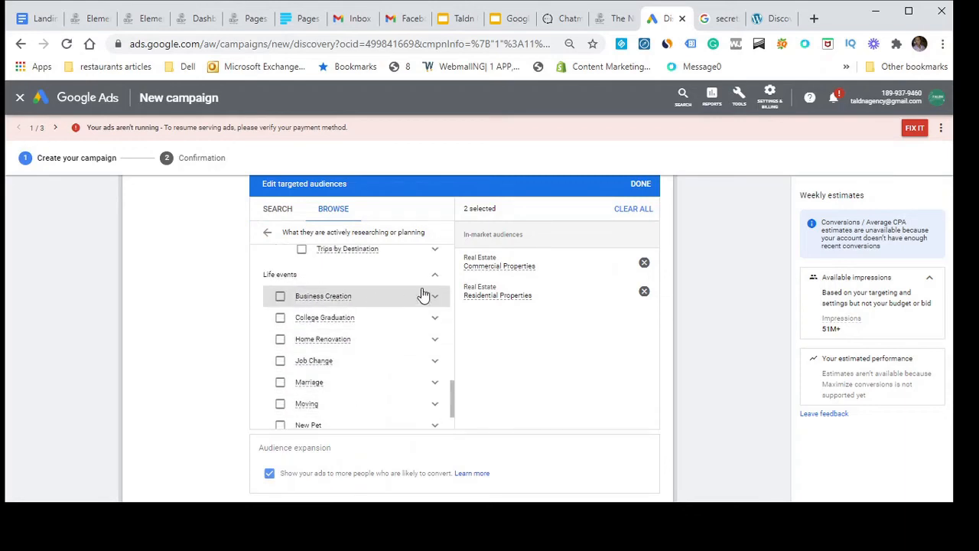
scroll(421, 382, down, 1)
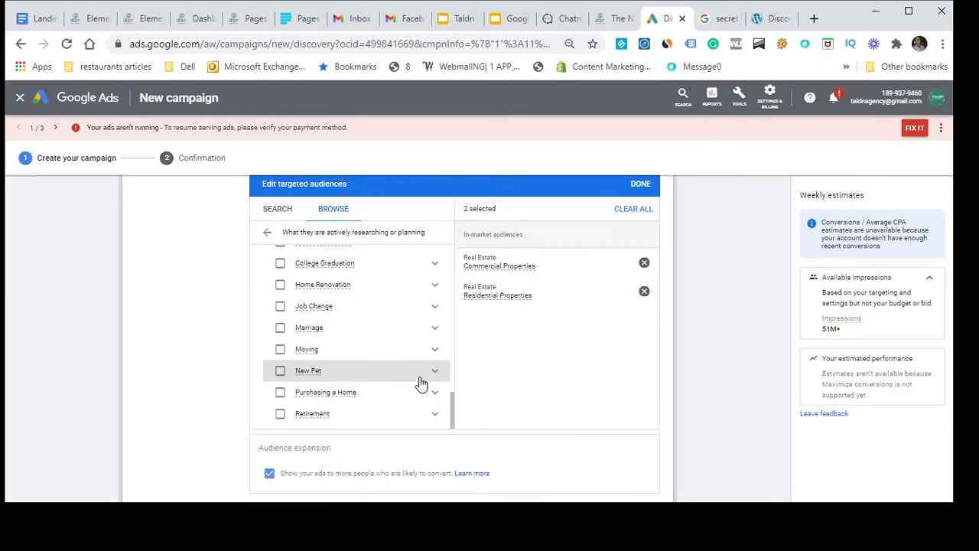
scroll(419, 382, down, 1)
click(280, 338)
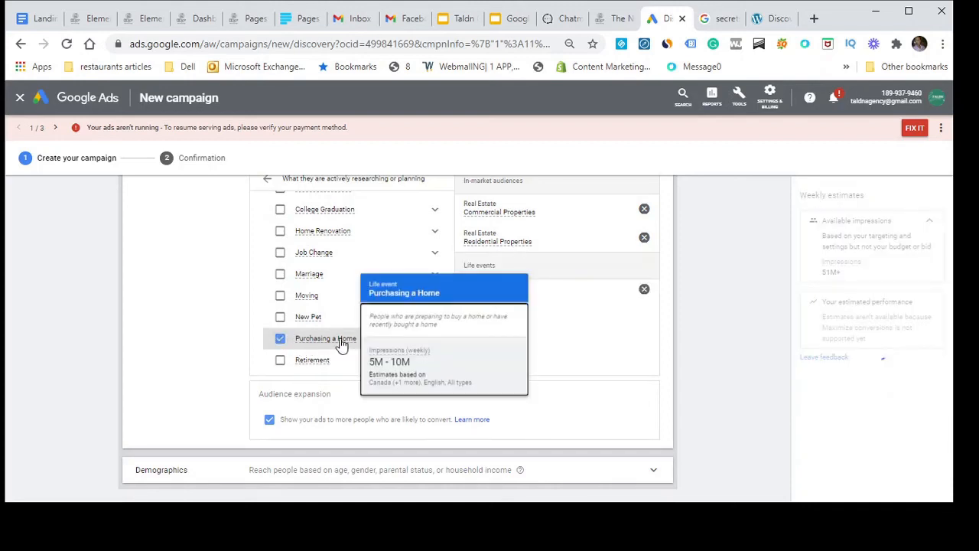
- Add both Marriage life event audiences, Getting Married Soon and Recently Married, to the targeting
scroll(337, 331, up, 1)
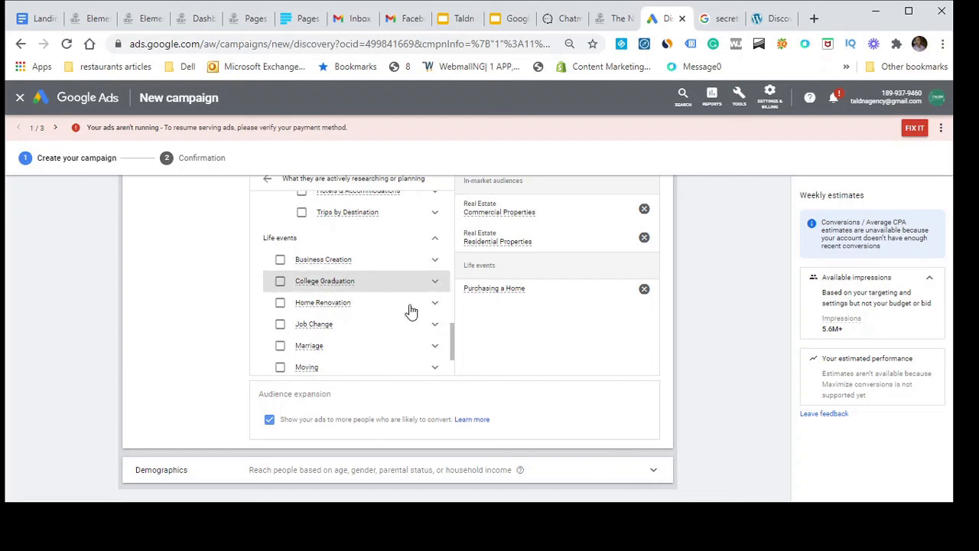
click(434, 347)
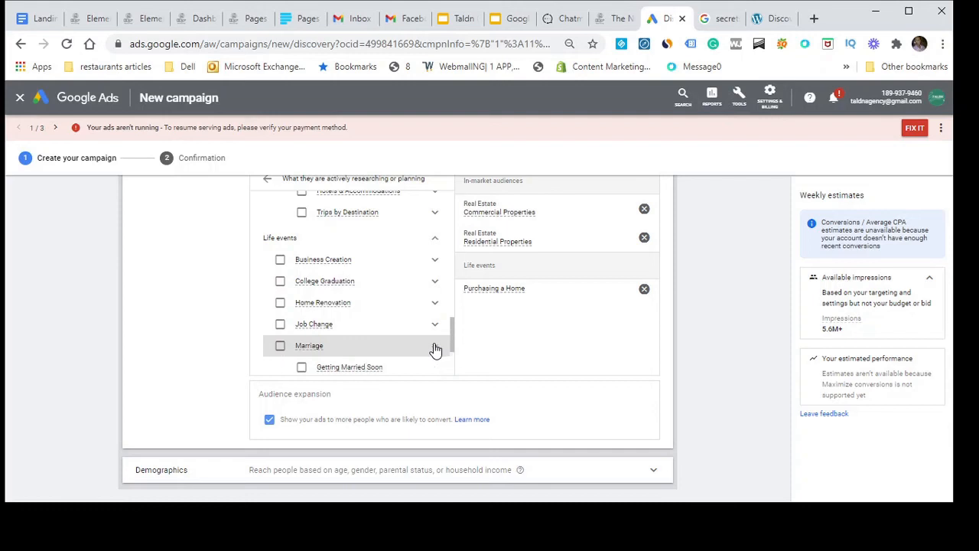
scroll(401, 340, down, 1)
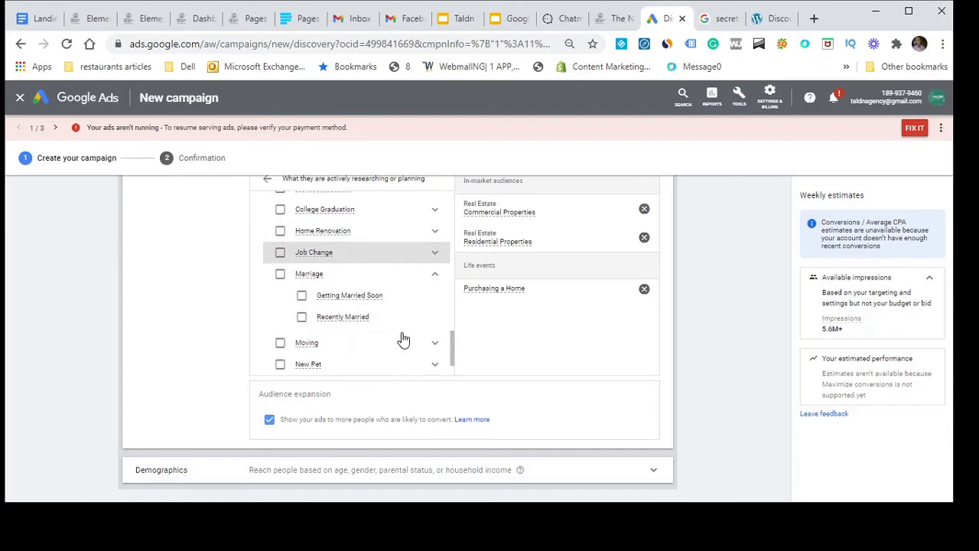
click(302, 295)
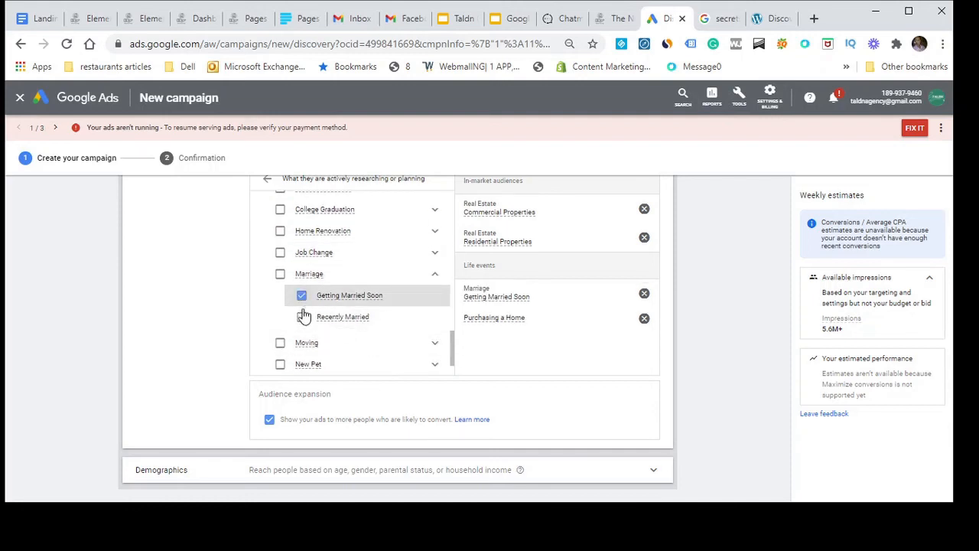
click(302, 317)
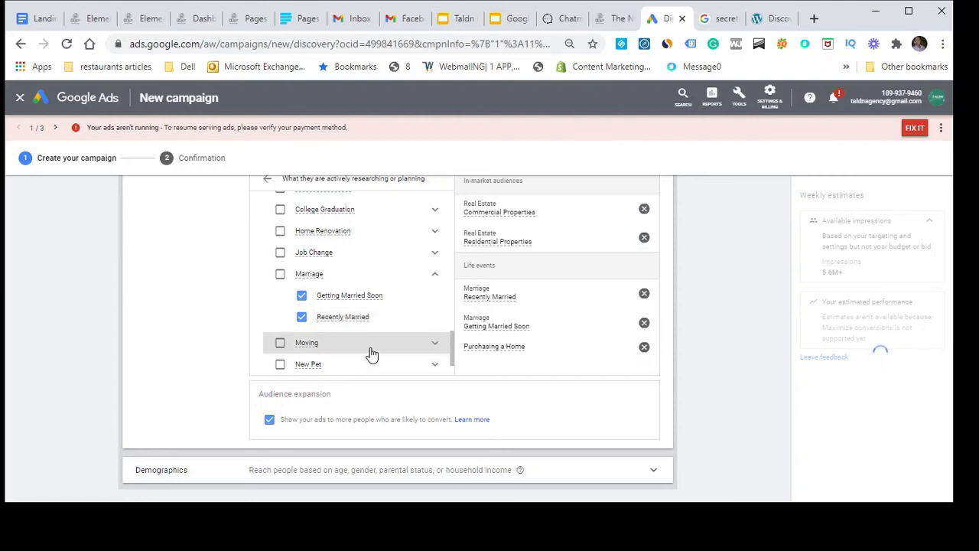
- Add the Moving life event audiences by choosing the Moving Soon and Recently Moved subcategories individually
click(339, 350)
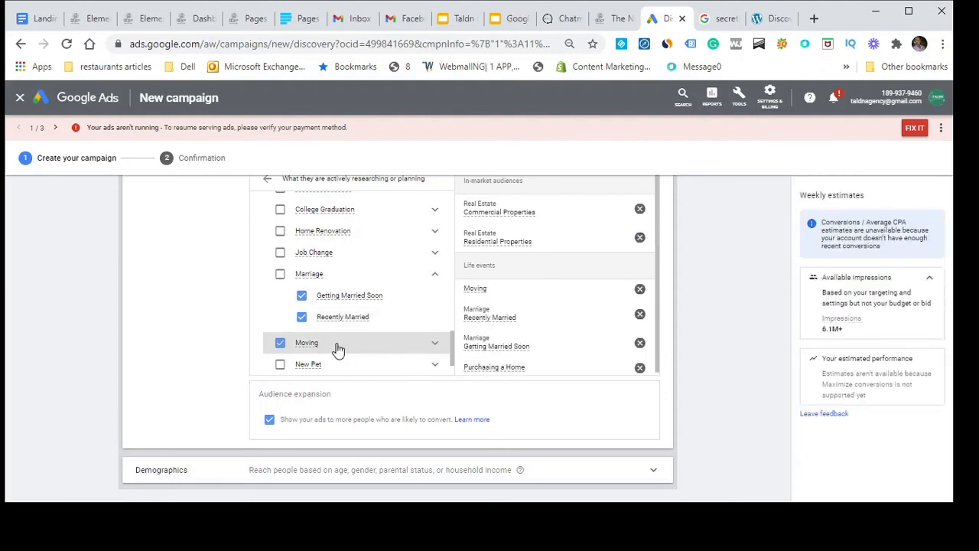
click(434, 348)
scroll(413, 356, down, 1)
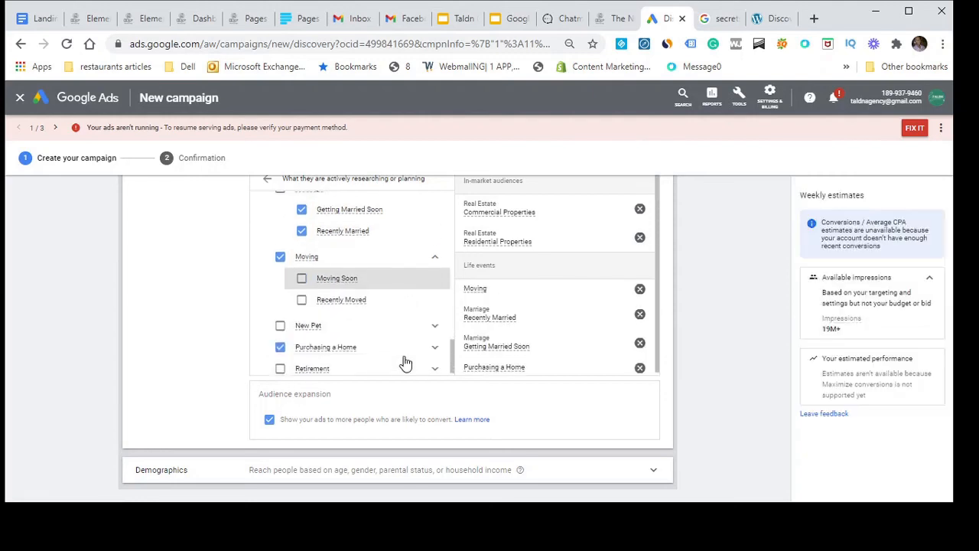
click(302, 269)
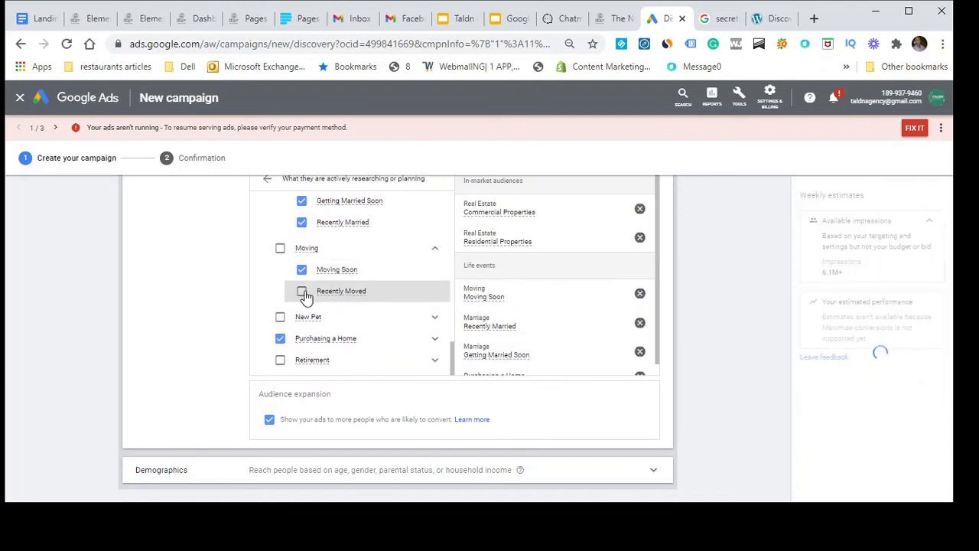
click(303, 292)
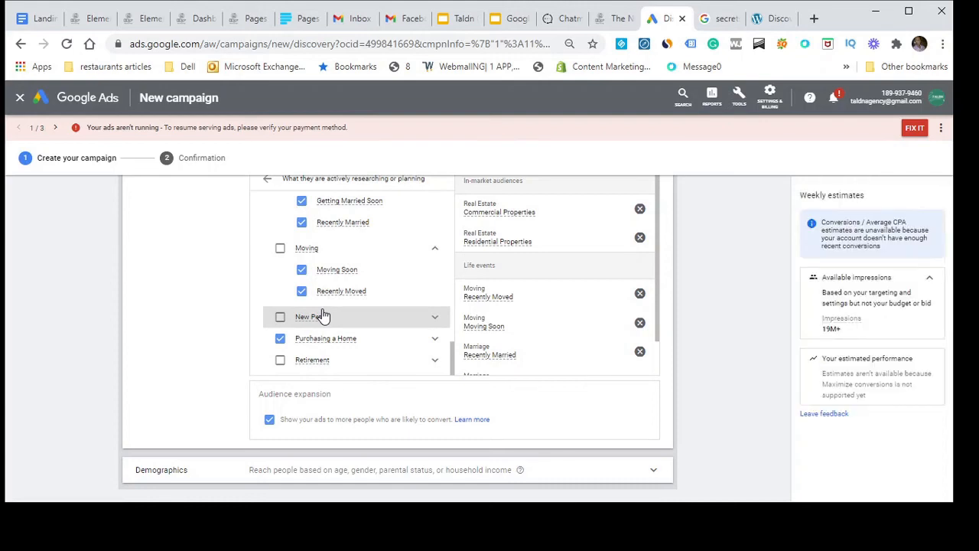
- Expand the Home Renovation life event and look through the remaining life event and in-market audience categories
scroll(398, 357, up, 2)
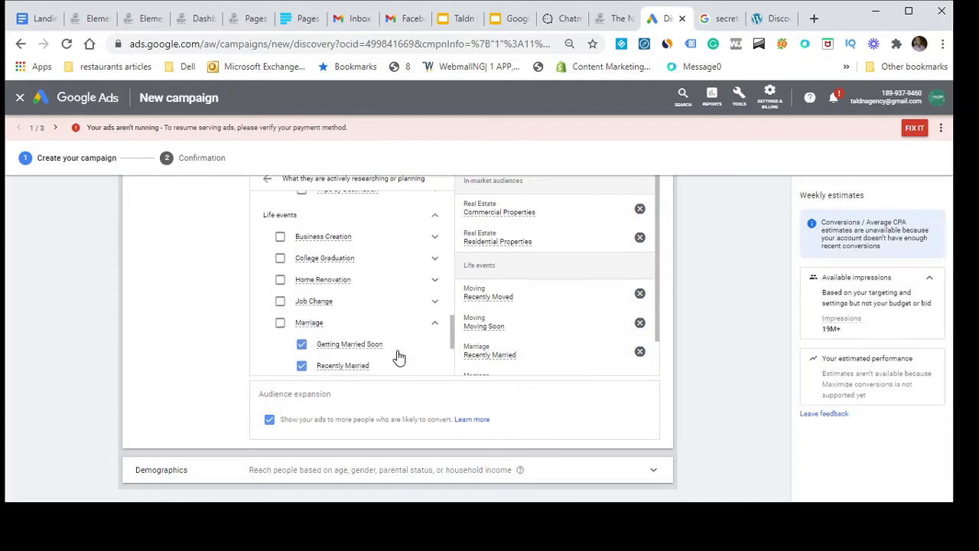
scroll(396, 356, up, 2)
scroll(396, 357, down, 2)
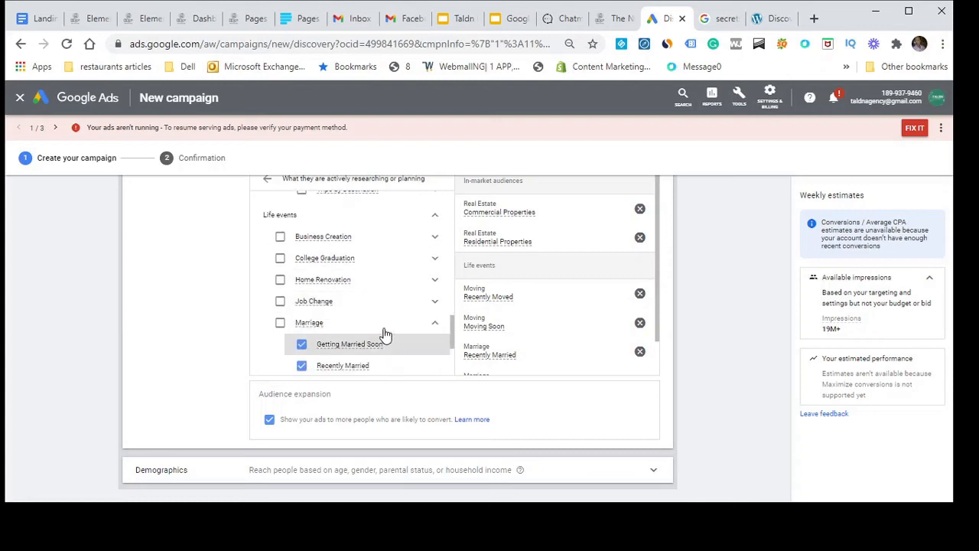
click(428, 284)
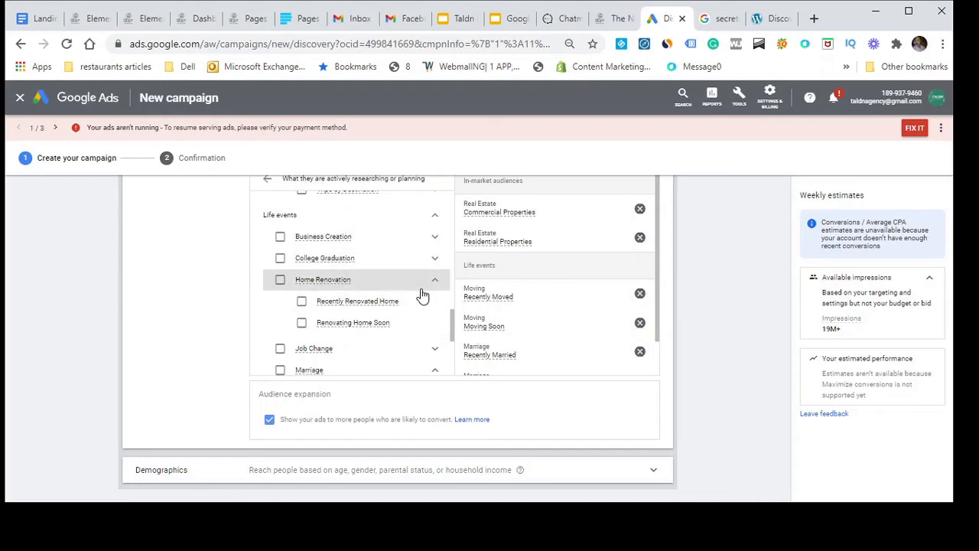
scroll(422, 293, up, 2)
scroll(416, 279, up, 1)
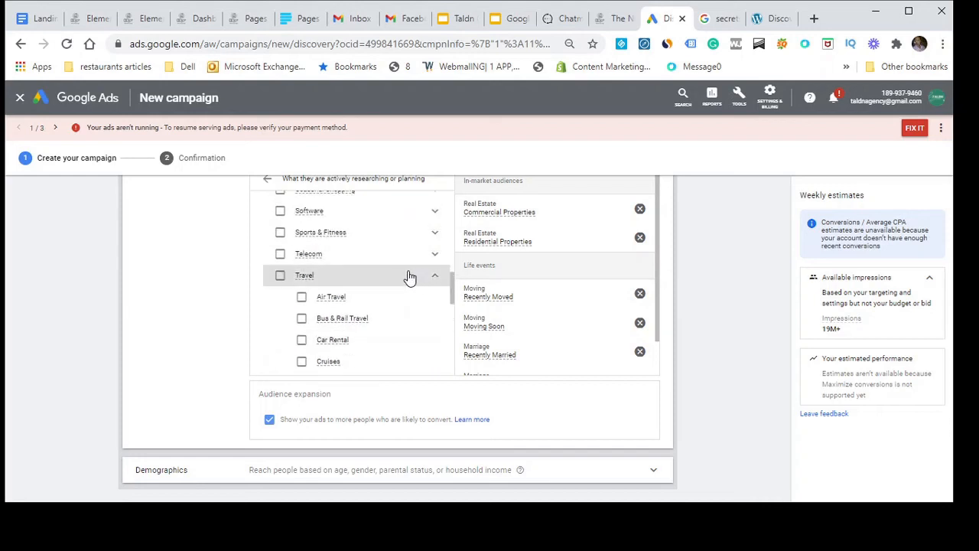
scroll(431, 312, up, 15)
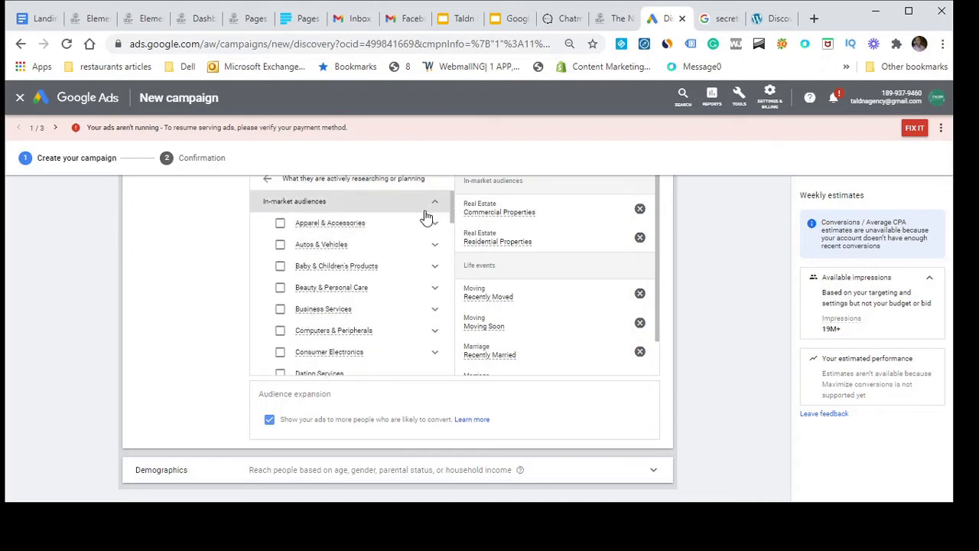
scroll(406, 230, up, 3)
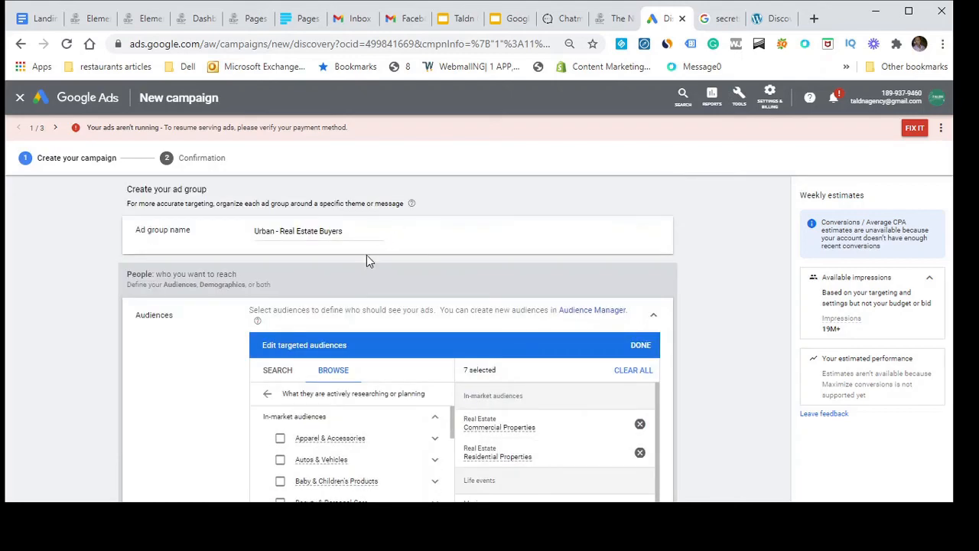
- Search the audiences for "home", add the Interior Design & Decorating Services in-market audience and save the targeted audiences
click(283, 375)
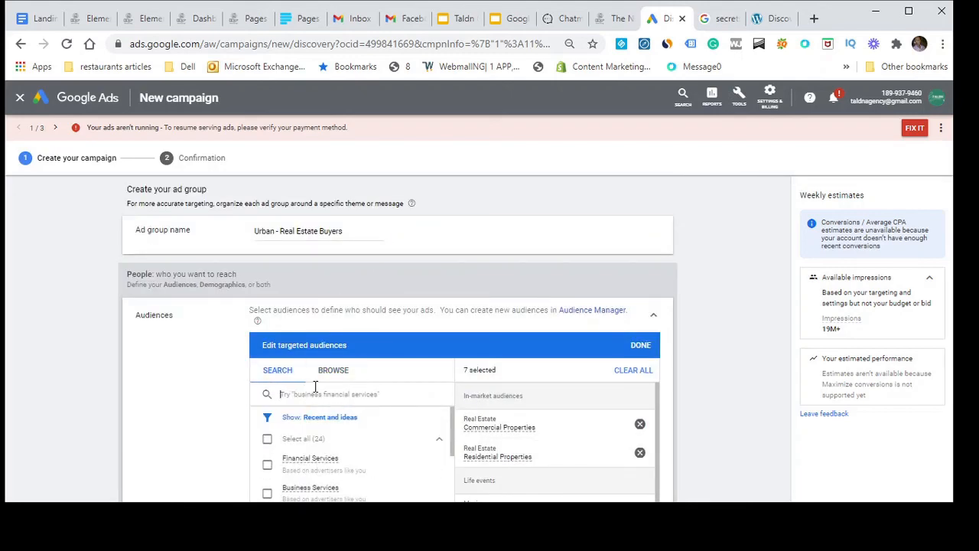
text(home)
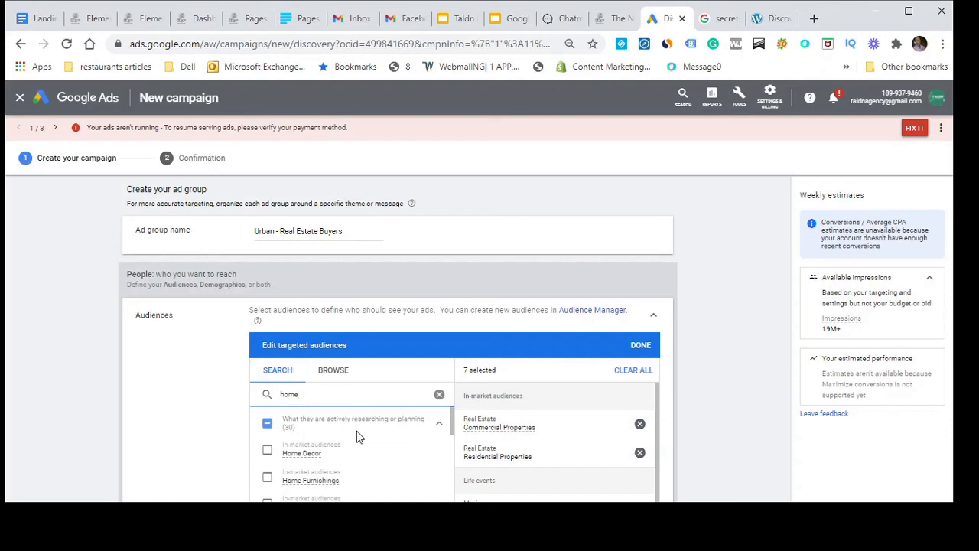
scroll(358, 433, down, 3)
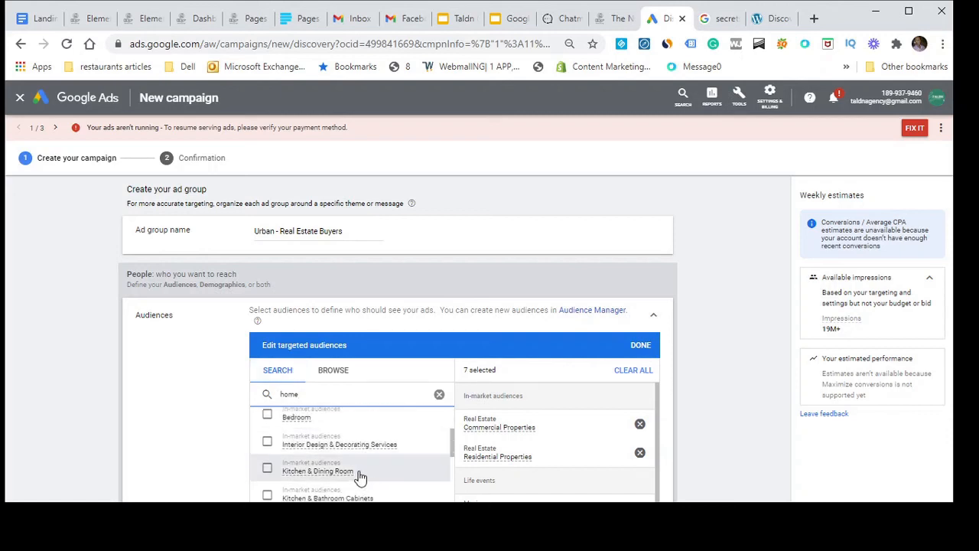
click(268, 442)
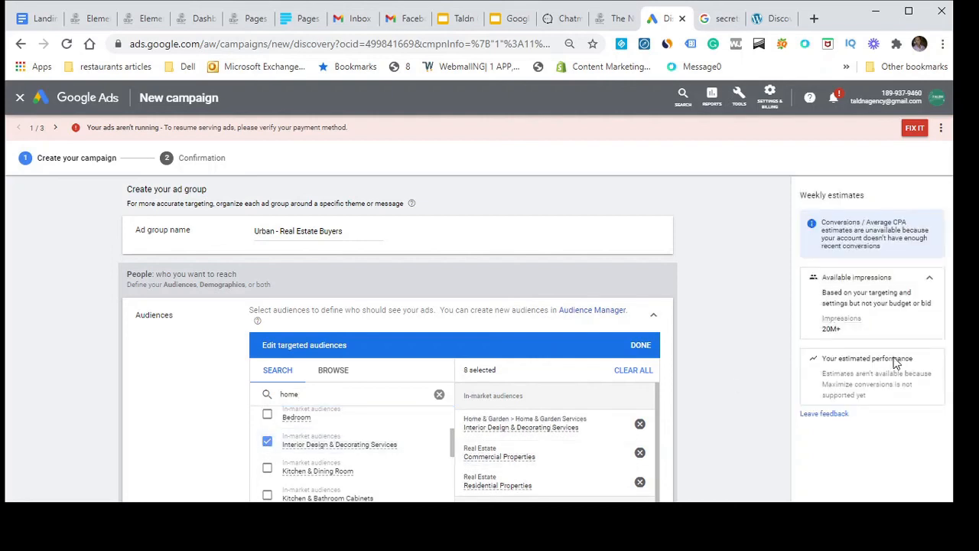
click(641, 345)
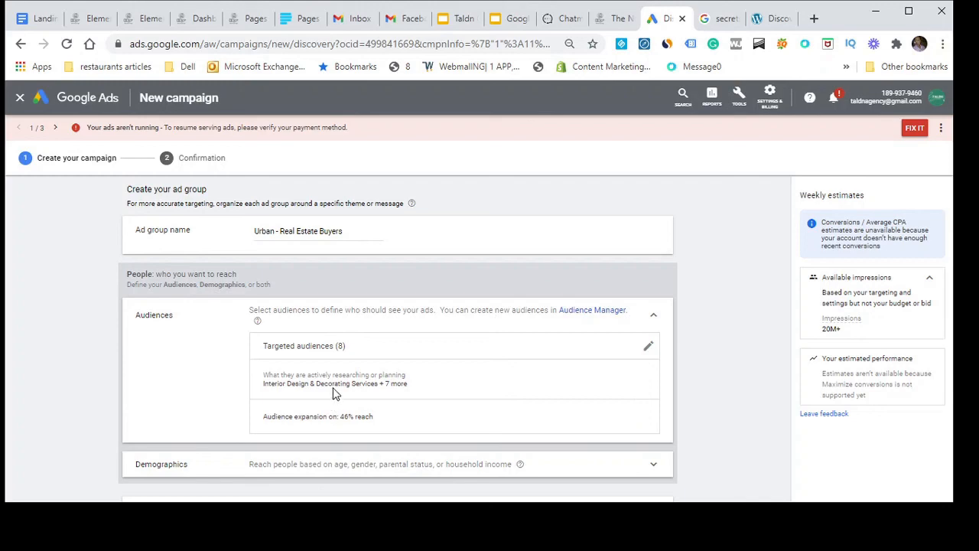
- Reopen the targeted audiences for editing and review the selected audiences and the audience expansion setting
click(648, 346)
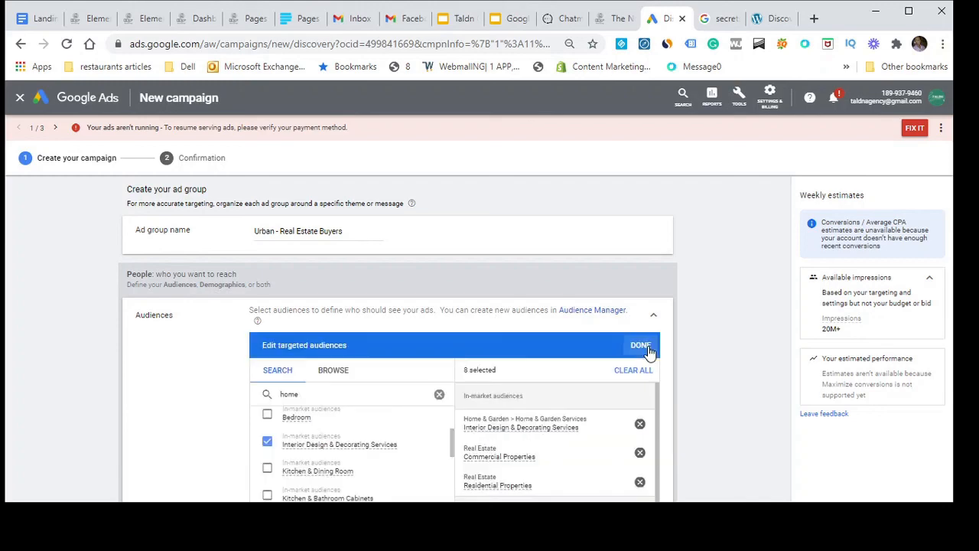
scroll(599, 416, down, 2)
scroll(599, 416, down, 1)
scroll(693, 417, down, 4)
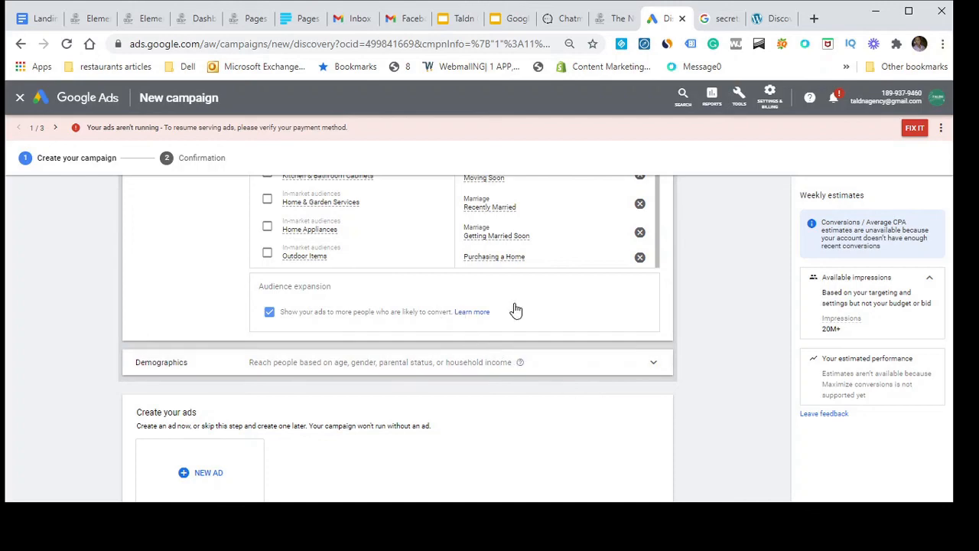
scroll(515, 309, down, 1)
scroll(515, 308, up, 8)
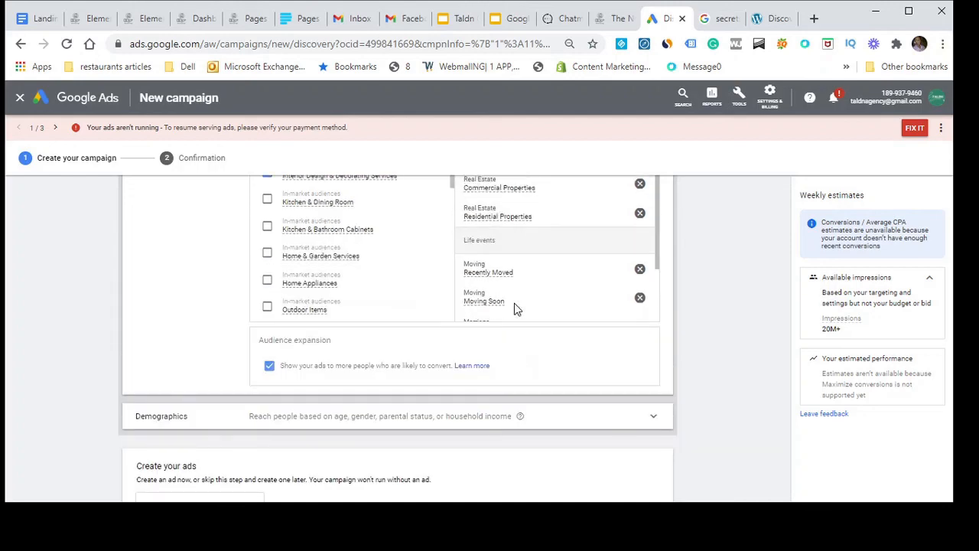
scroll(516, 308, down, 6)
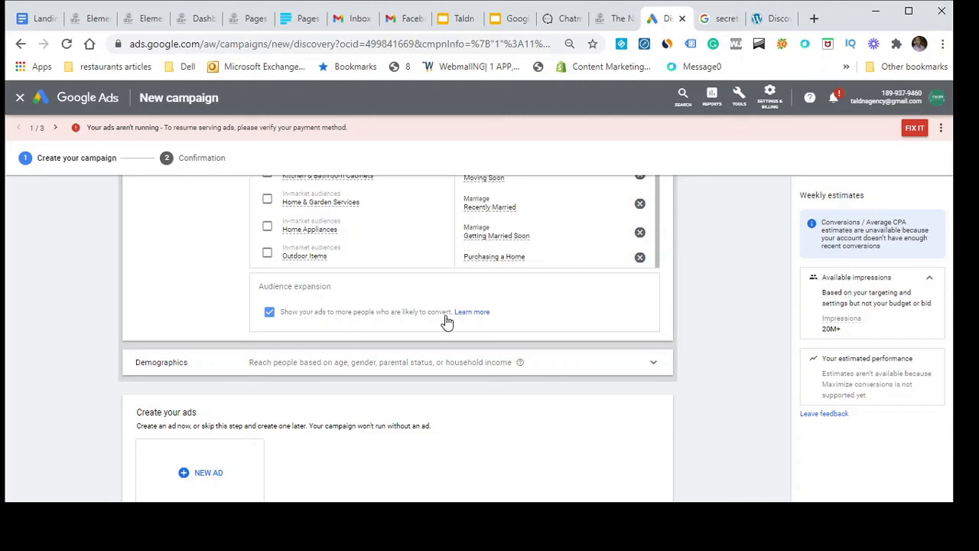
- Switch audience expansion off and back on, and finish editing the targeted audiences
click(270, 314)
click(271, 314)
scroll(405, 258, up, 2)
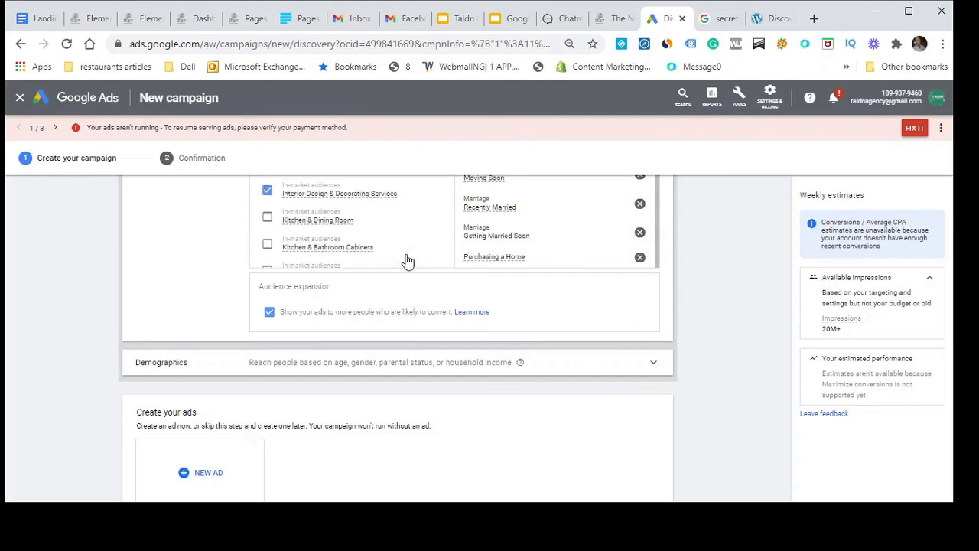
scroll(604, 290, up, 4)
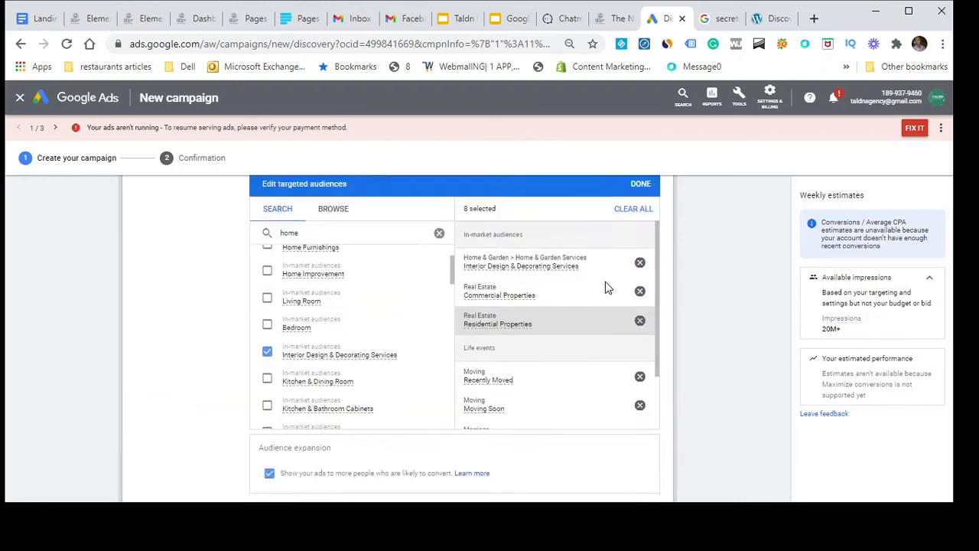
scroll(695, 328, down, 1)
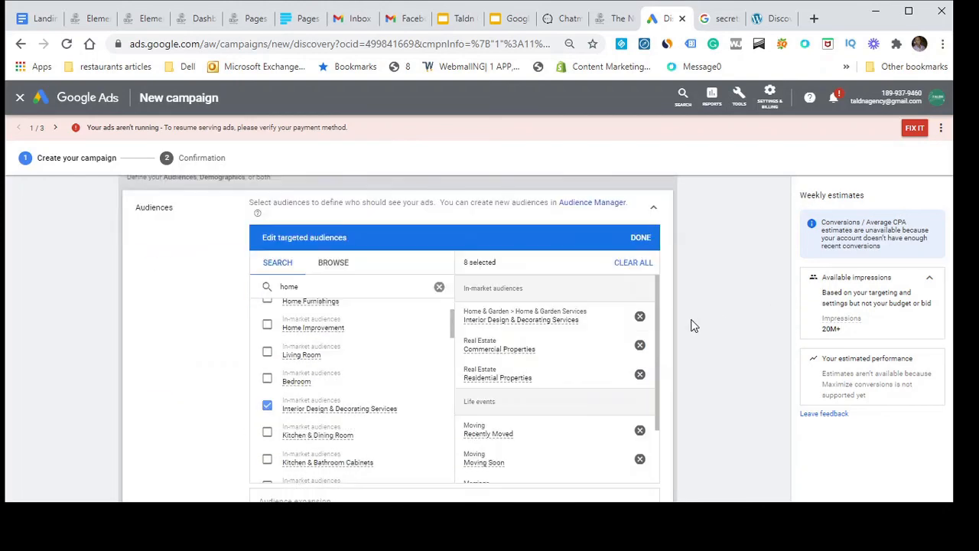
click(644, 237)
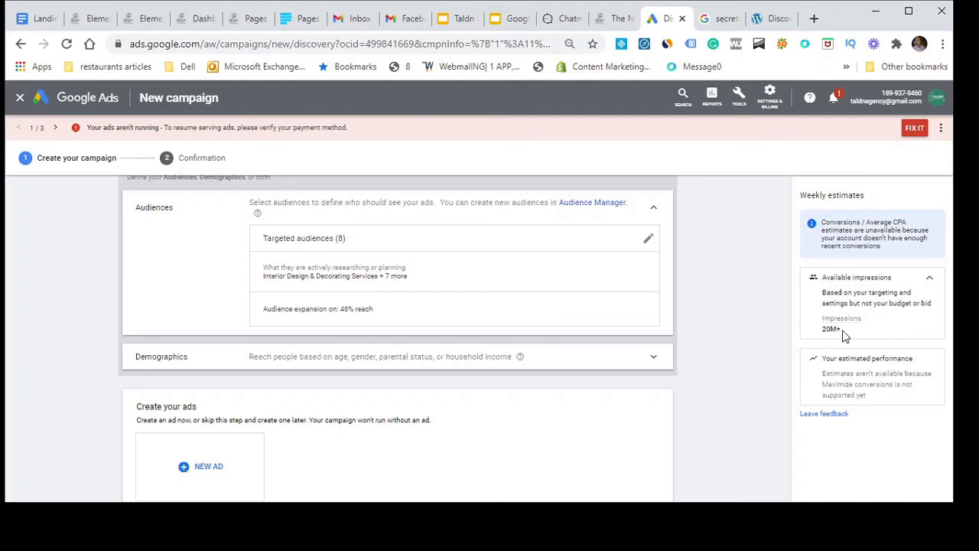
- Highlight the available impressions figure in the weekly estimates
drag(842, 330, 821, 331)
click(851, 335)
drag(850, 336, 805, 333)
- Remove Vancouver, British Columbia, Canada from the campaign's targeted locations
scroll(562, 325, up, 2)
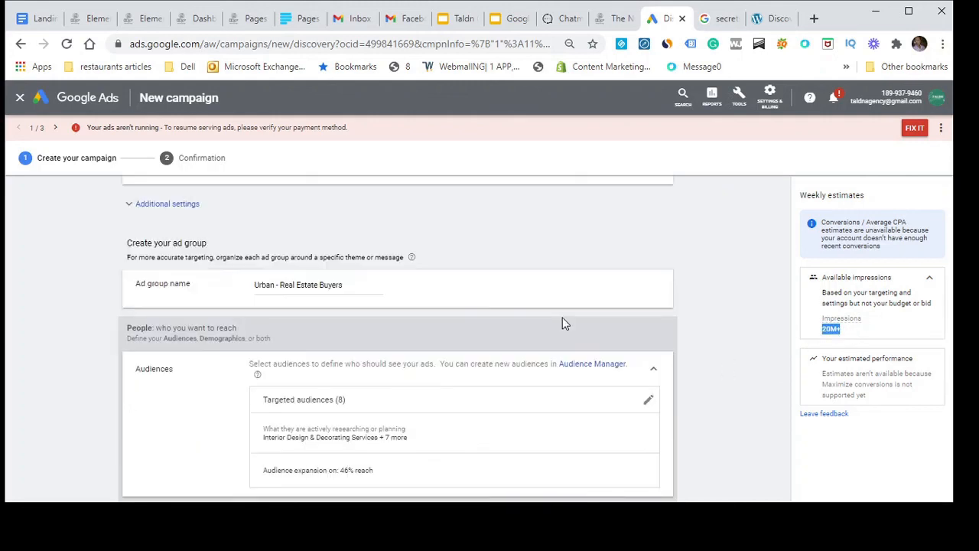
scroll(340, 373, up, 6)
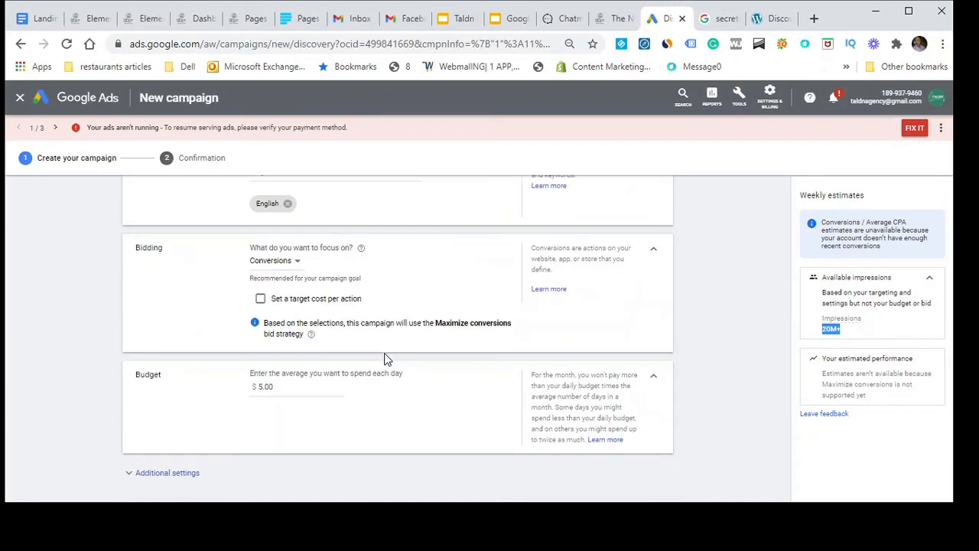
scroll(386, 358, up, 2)
scroll(386, 358, down, 1)
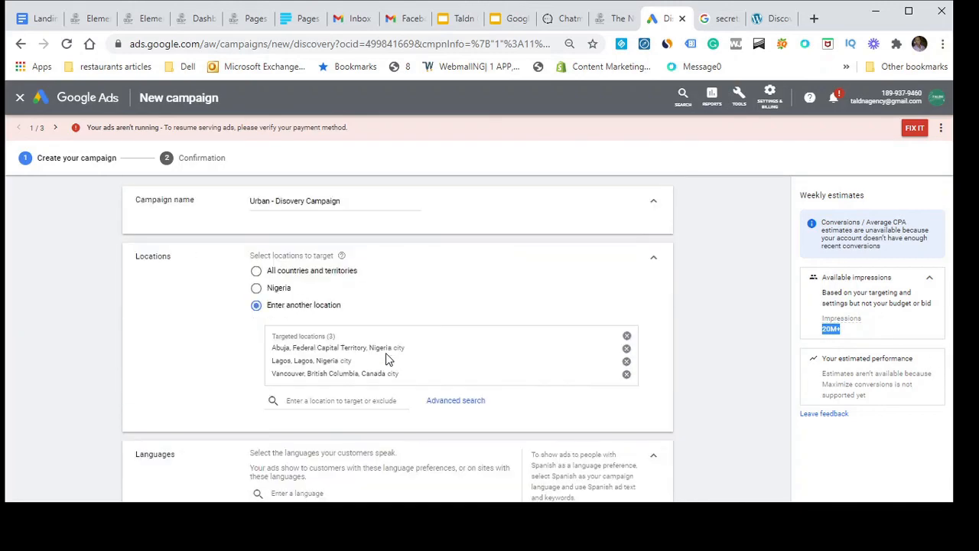
click(627, 374)
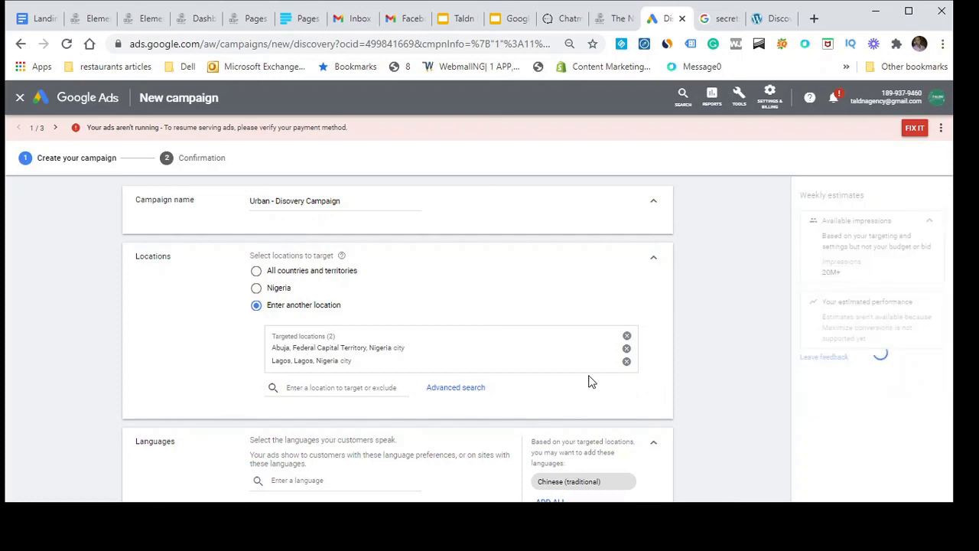
scroll(589, 381, down, 4)
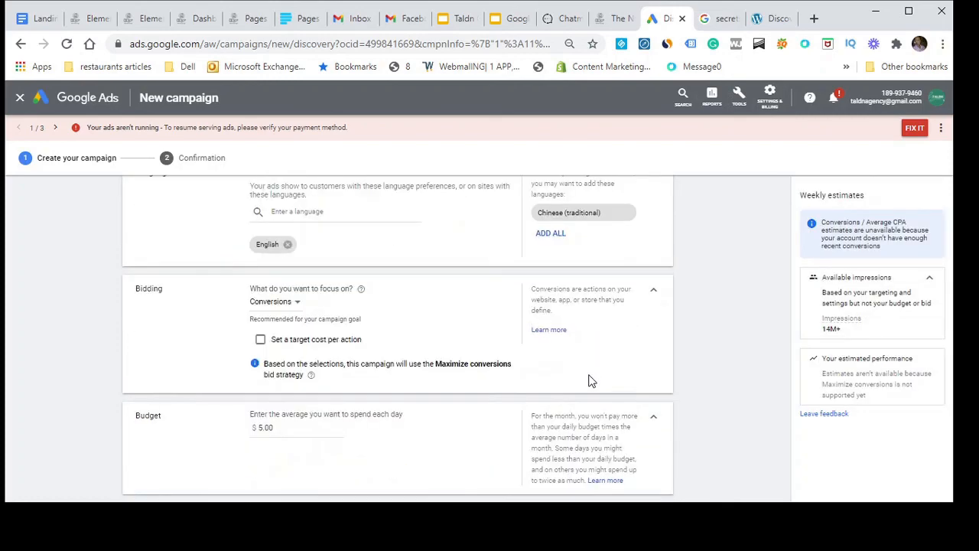
scroll(590, 380, up, 5)
- Exclude the 18 - 24 age group from the ad group's targeted demographics and save the selection
scroll(593, 380, down, 10)
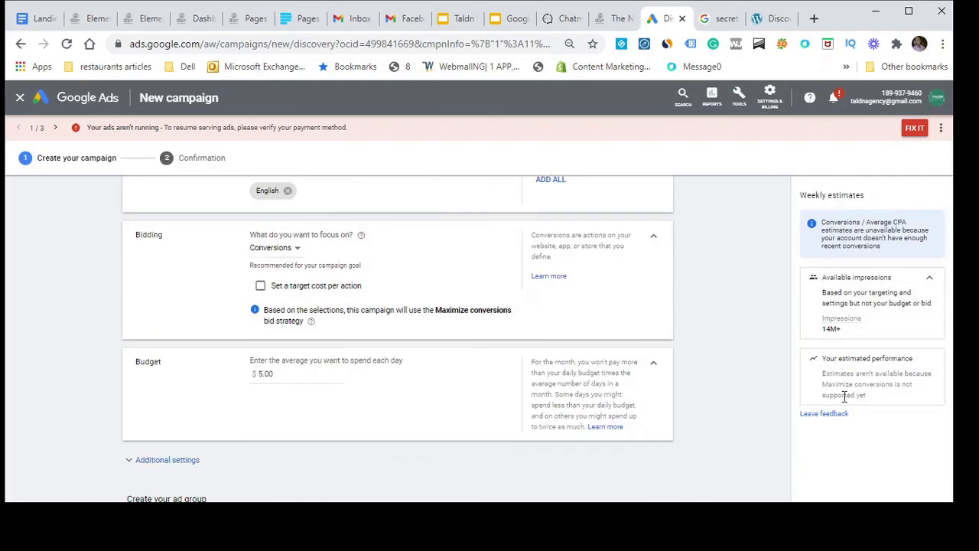
scroll(540, 345, down, 1)
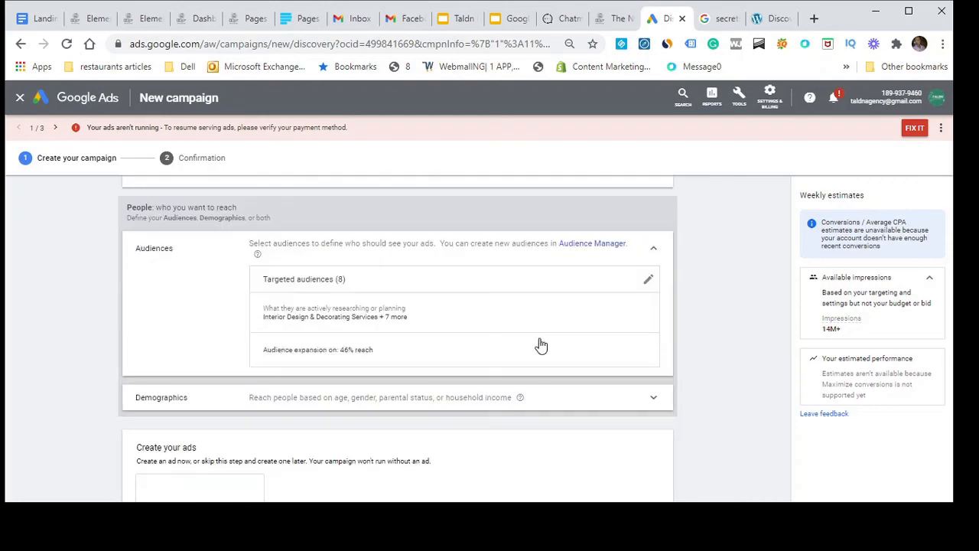
scroll(540, 345, down, 1)
scroll(541, 346, up, 1)
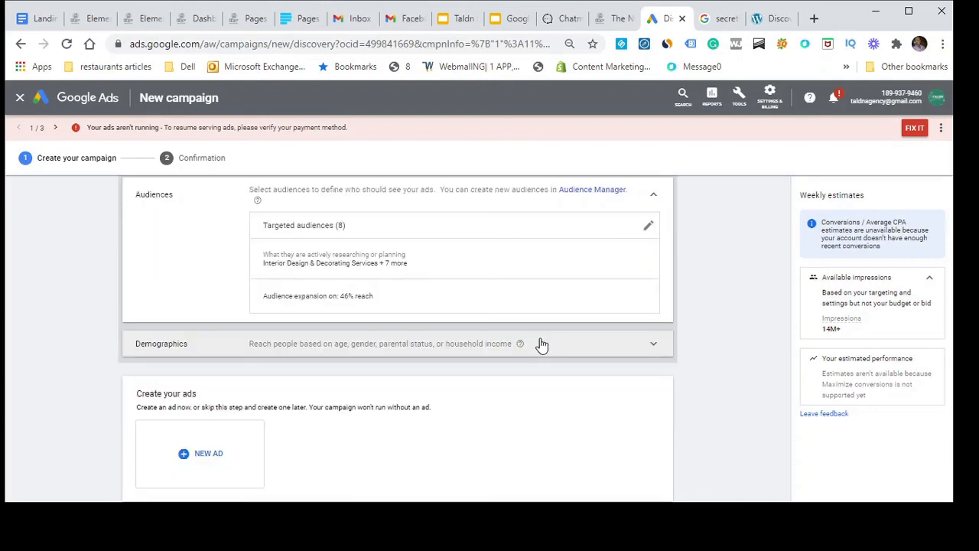
click(543, 351)
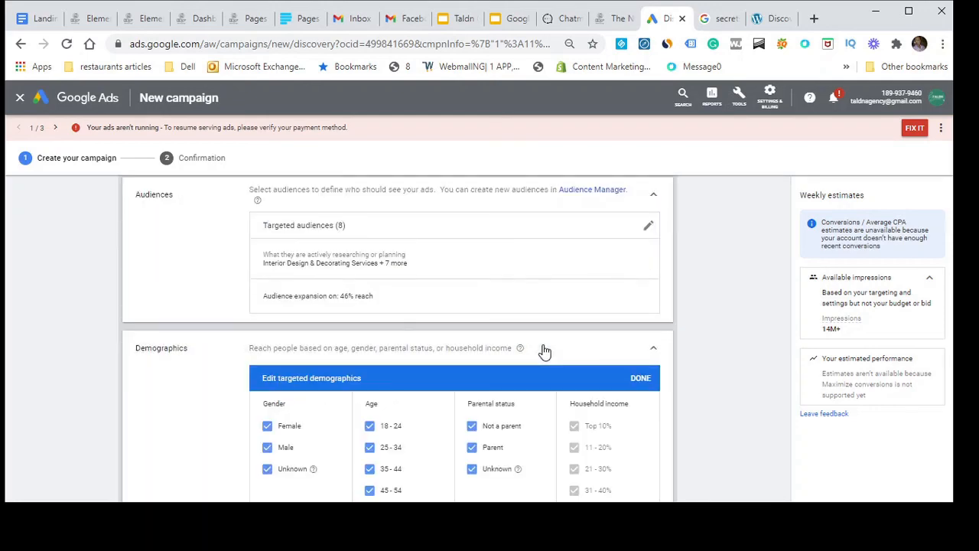
scroll(576, 380, down, 2)
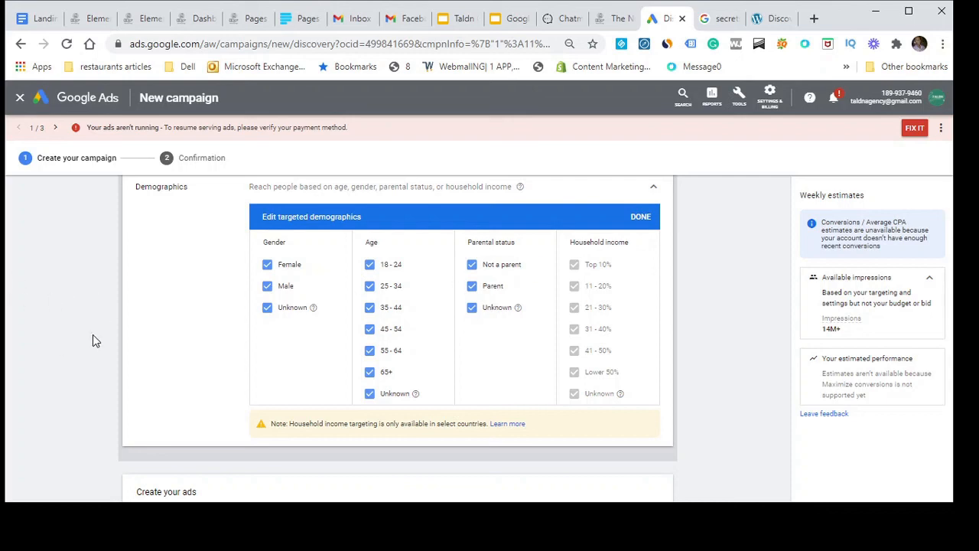
click(370, 266)
click(640, 218)
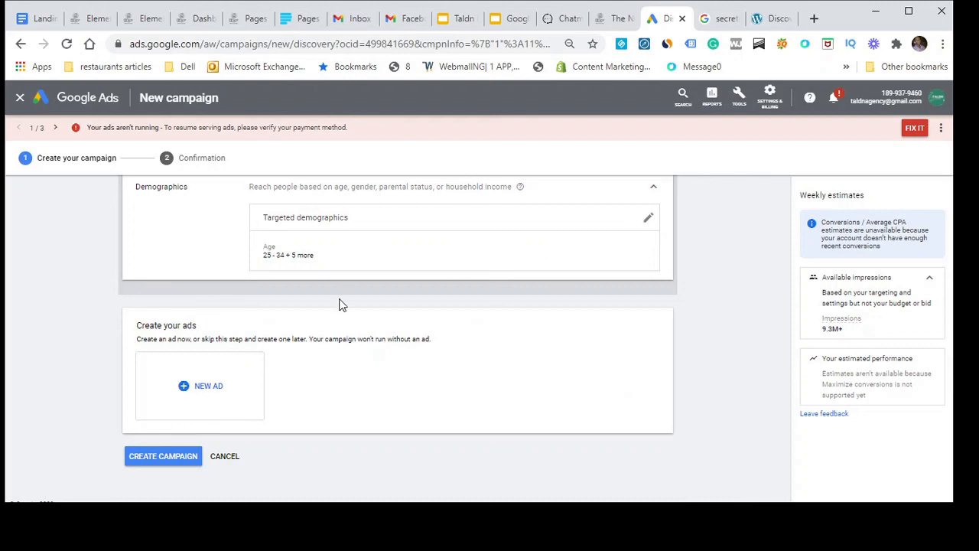
- Review the ad group's audience settings and bring up the ad type choices for a new ad
scroll(339, 302, up, 3)
scroll(341, 303, up, 2)
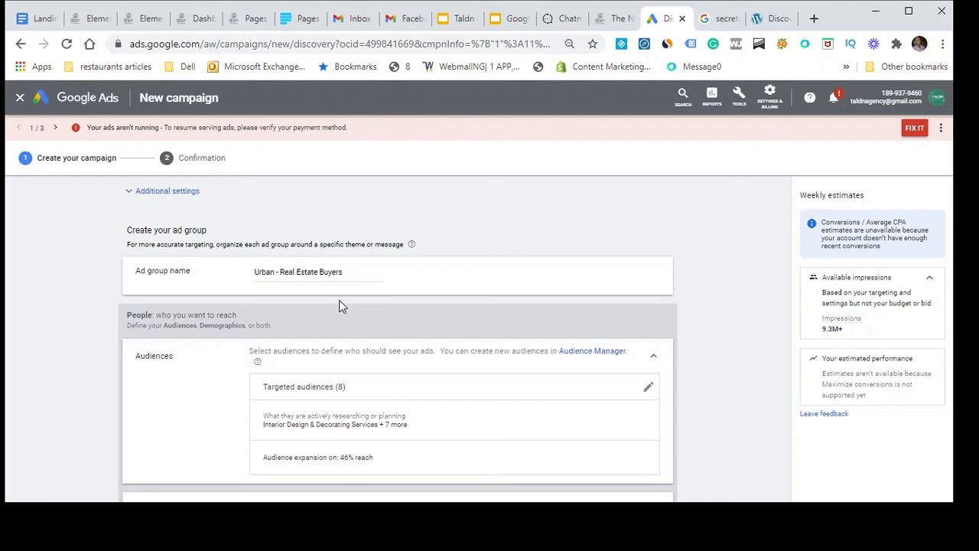
scroll(379, 335, down, 4)
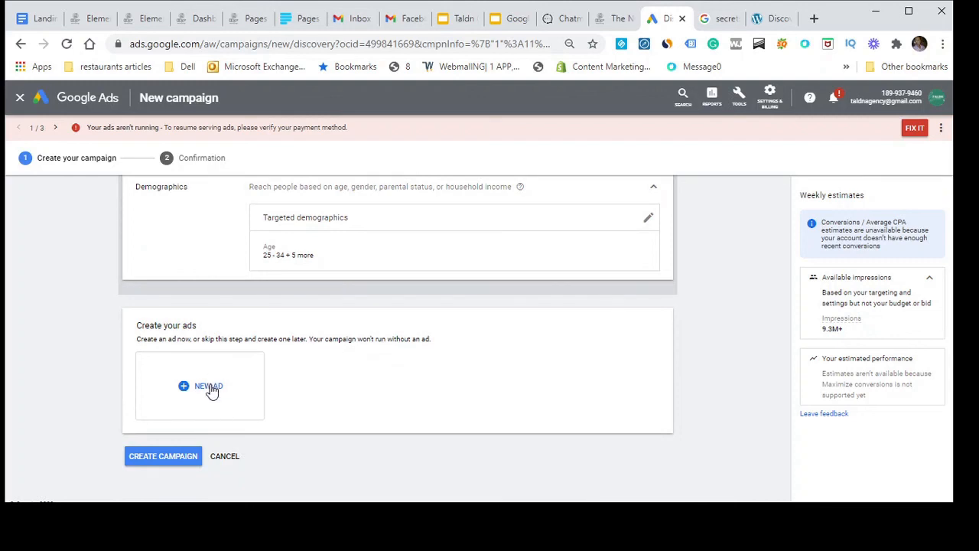
click(212, 388)
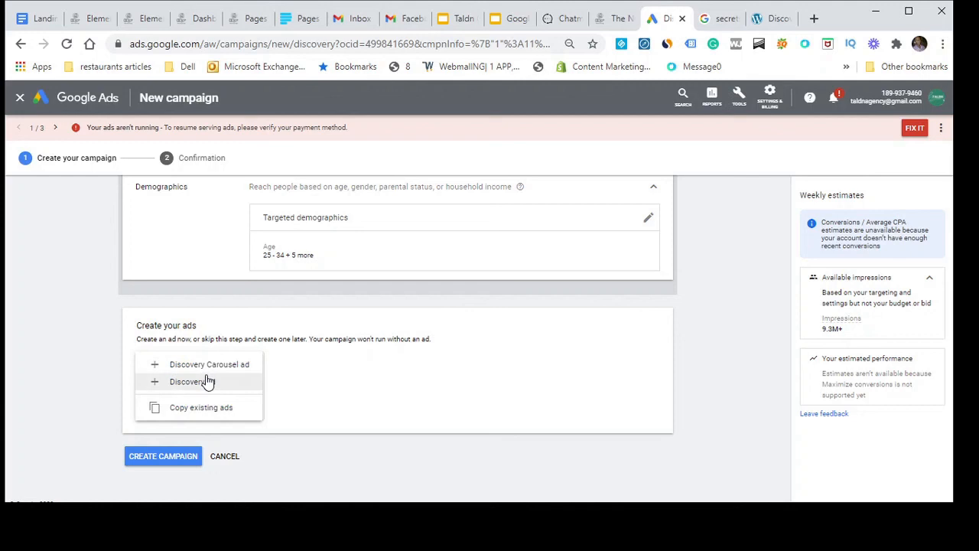